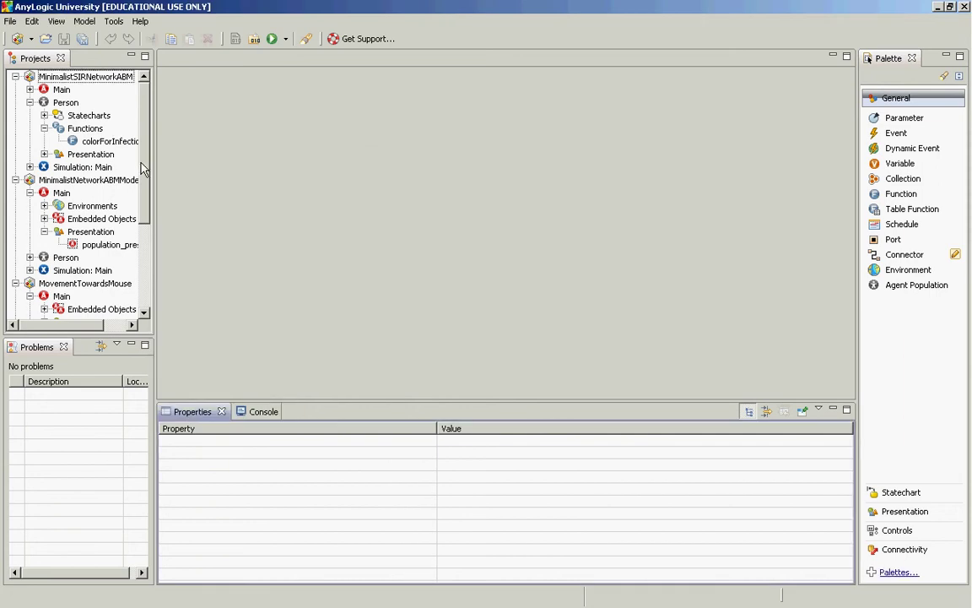
- Close the MovementTowardsMouse model in the Projects view
{"action": "scroll", "coordinate": [121, 216], "scroll_direction": "down", "scroll_amount": 4}
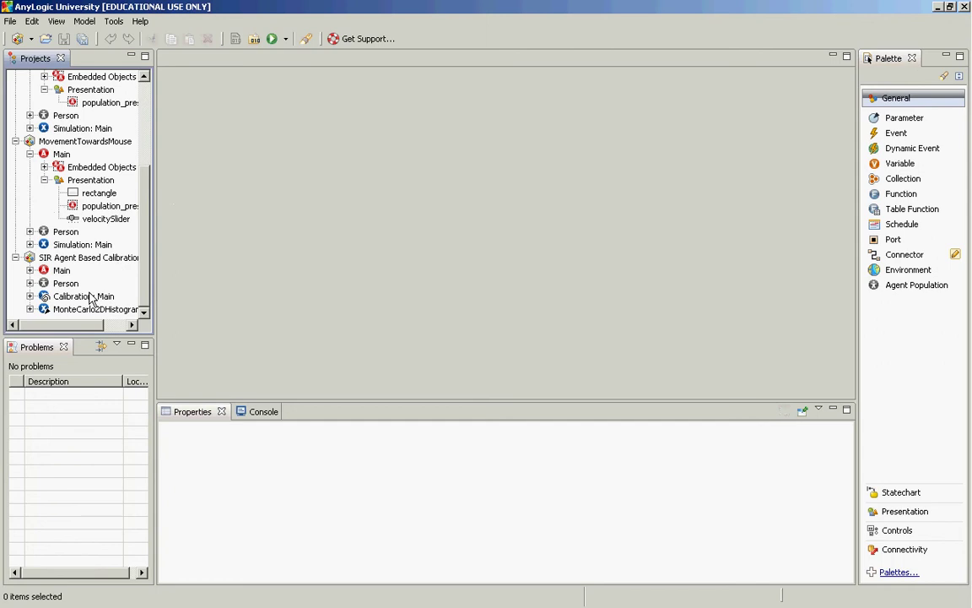
{"action": "left_click", "coordinate": [100, 144]}
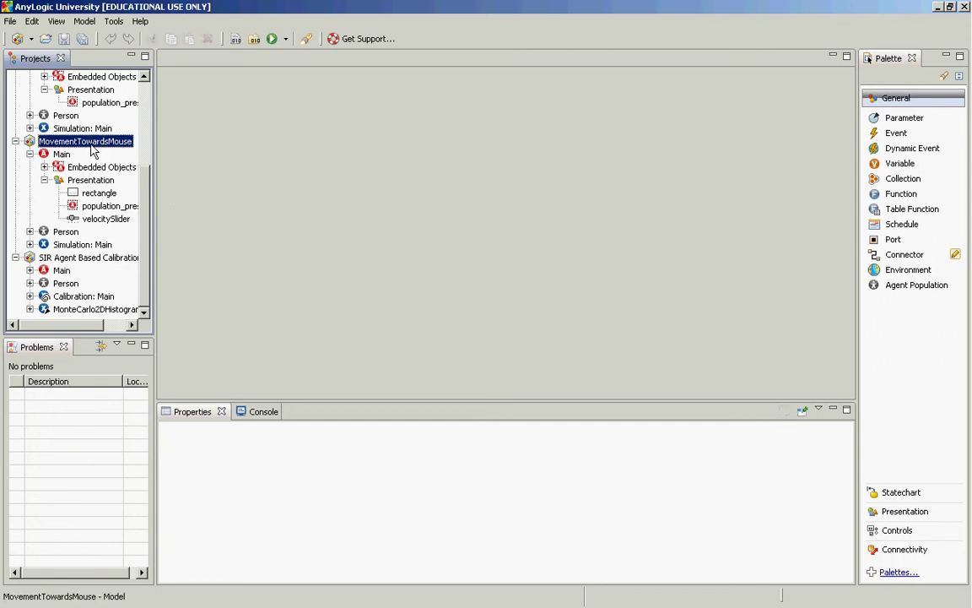
{"action": "right_click", "coordinate": [91, 142]}
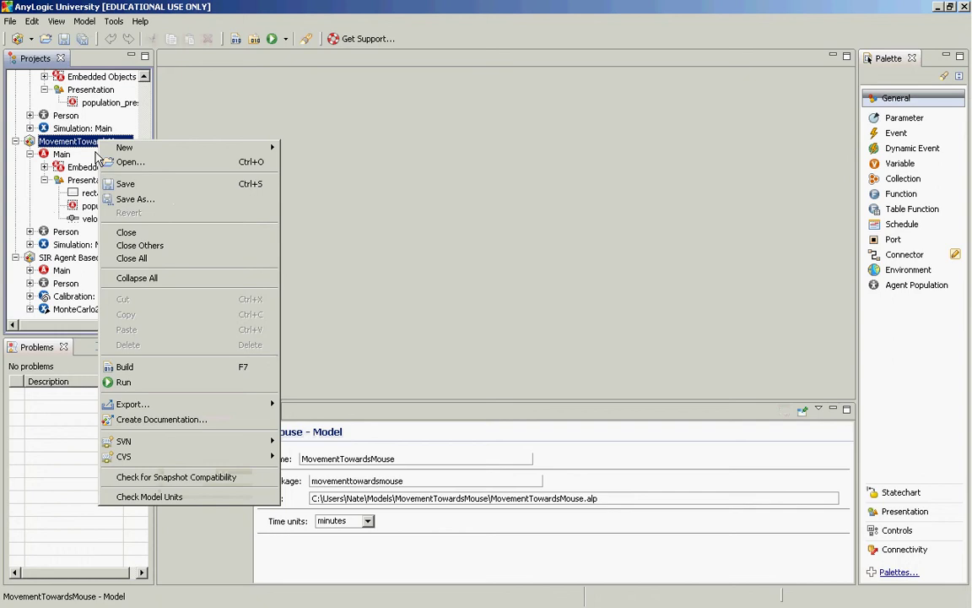
{"action": "left_click", "coordinate": [126, 234]}
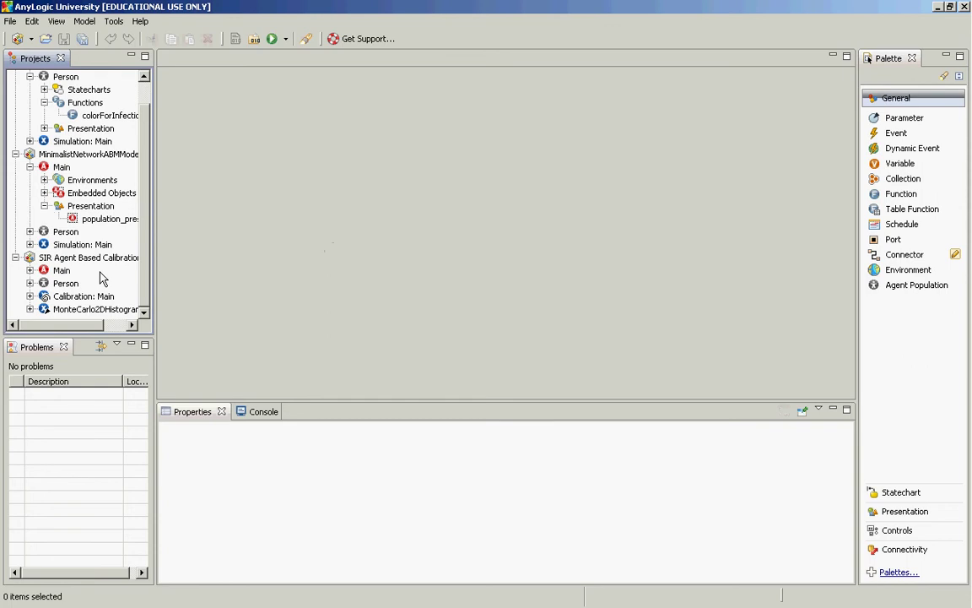
{"action": "left_click", "coordinate": [140, 21]}
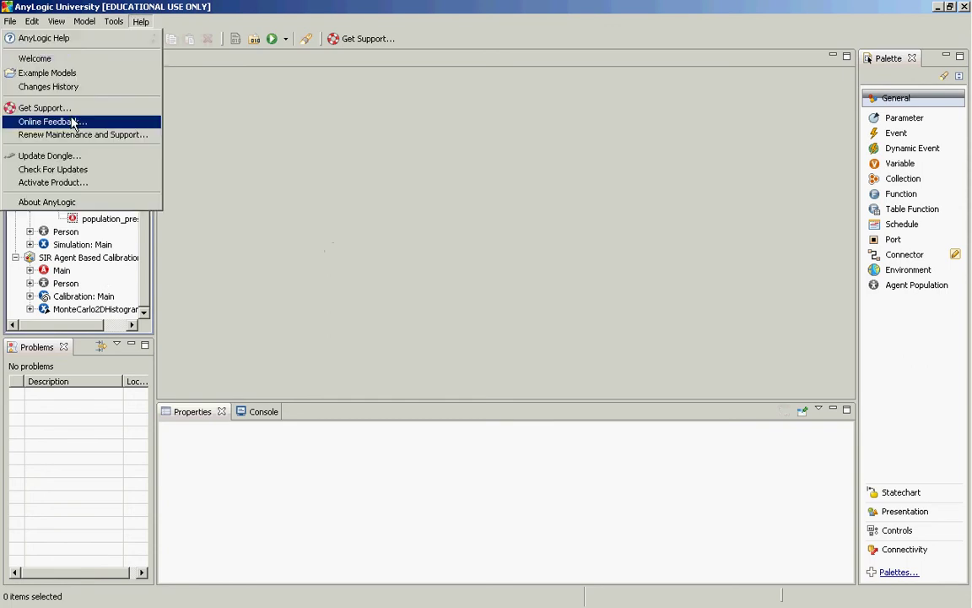
{"action": "left_click", "coordinate": [89, 73]}
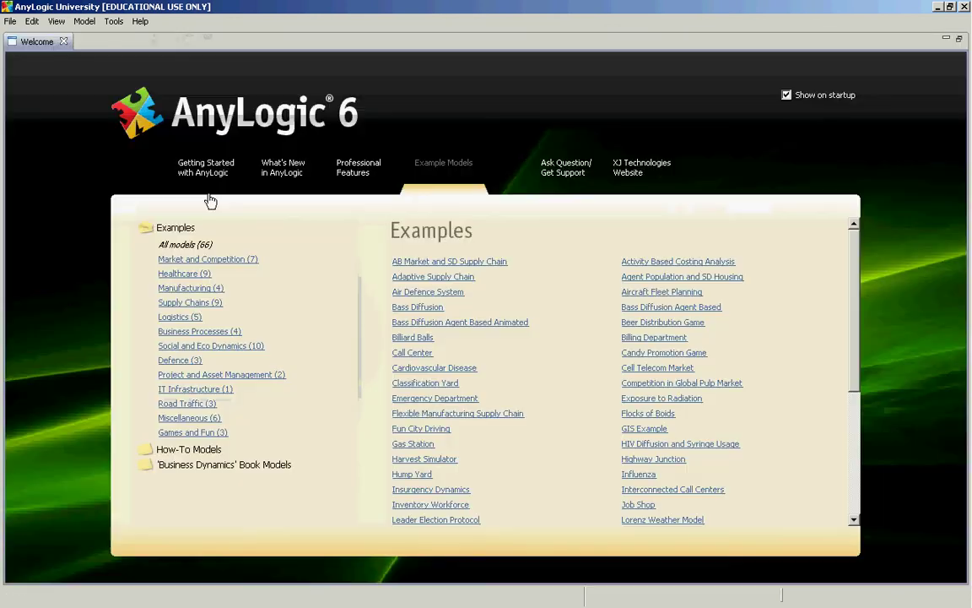
{"action": "left_click_drag", "start_coordinate": [855, 253], "coordinate": [859, 523]}
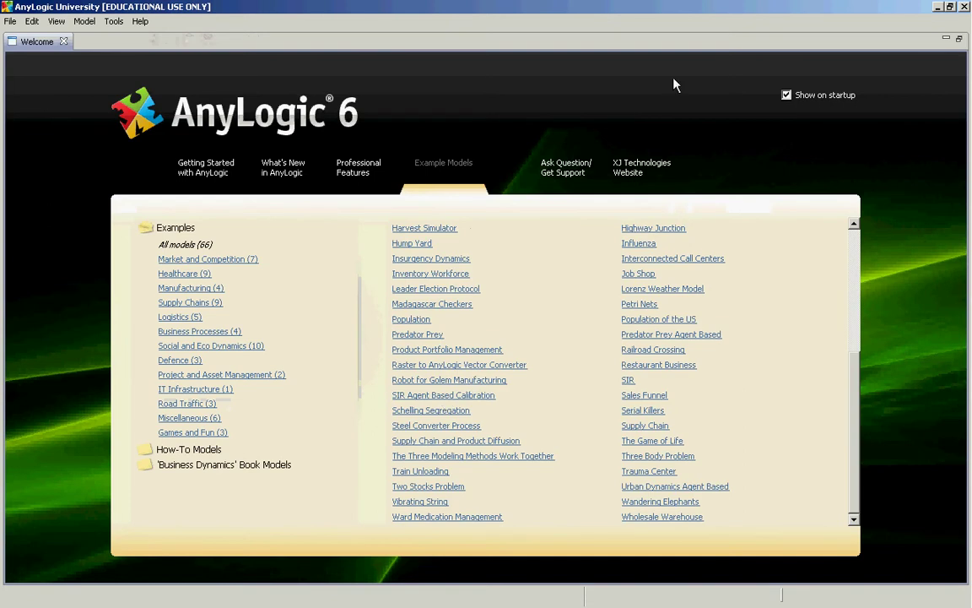
{"action": "left_click", "coordinate": [948, 39]}
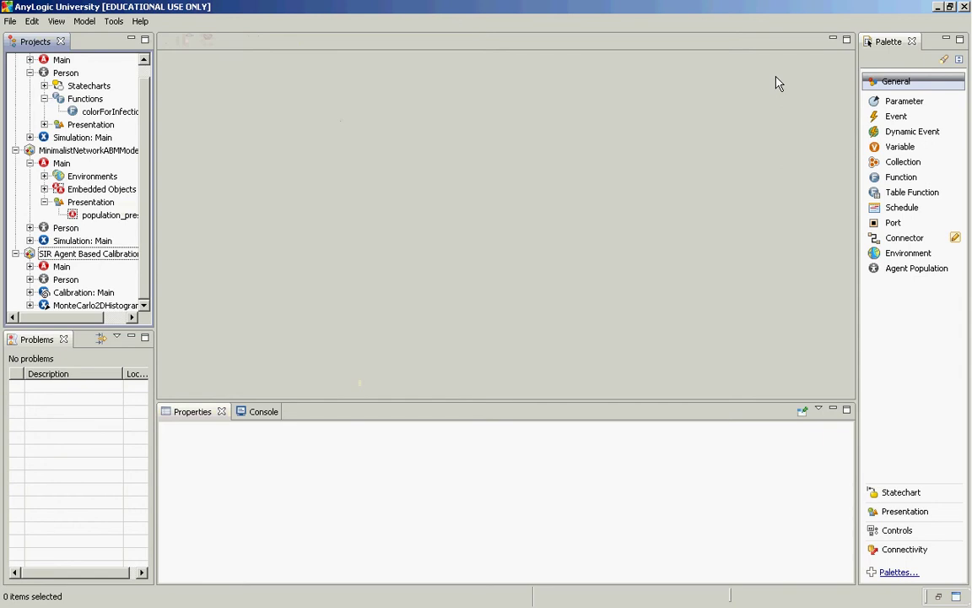
- Open the Person agent's statechart, then run the Calibration: Main experiment
{"action": "left_click", "coordinate": [51, 280]}
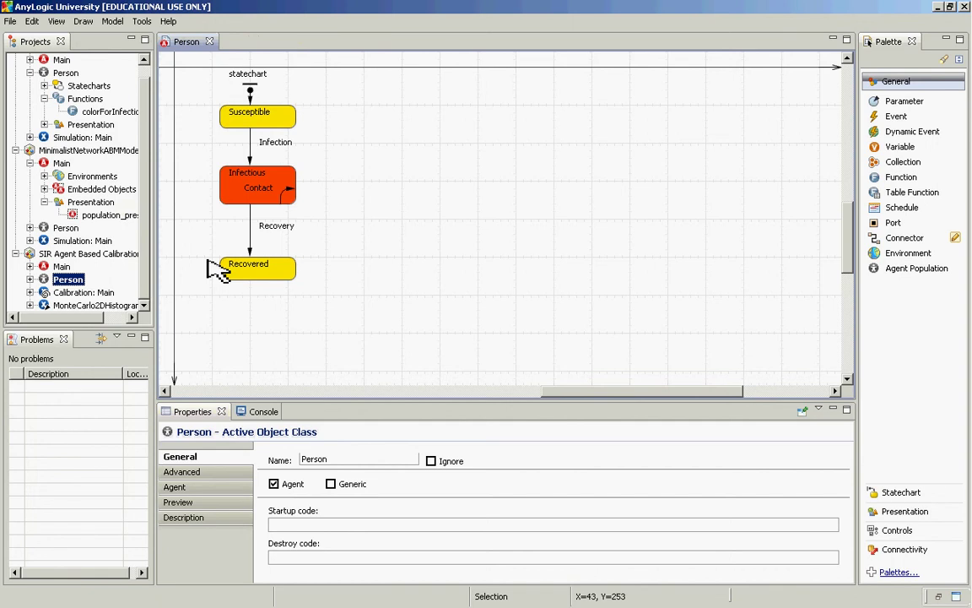
{"action": "right_click", "coordinate": [83, 296]}
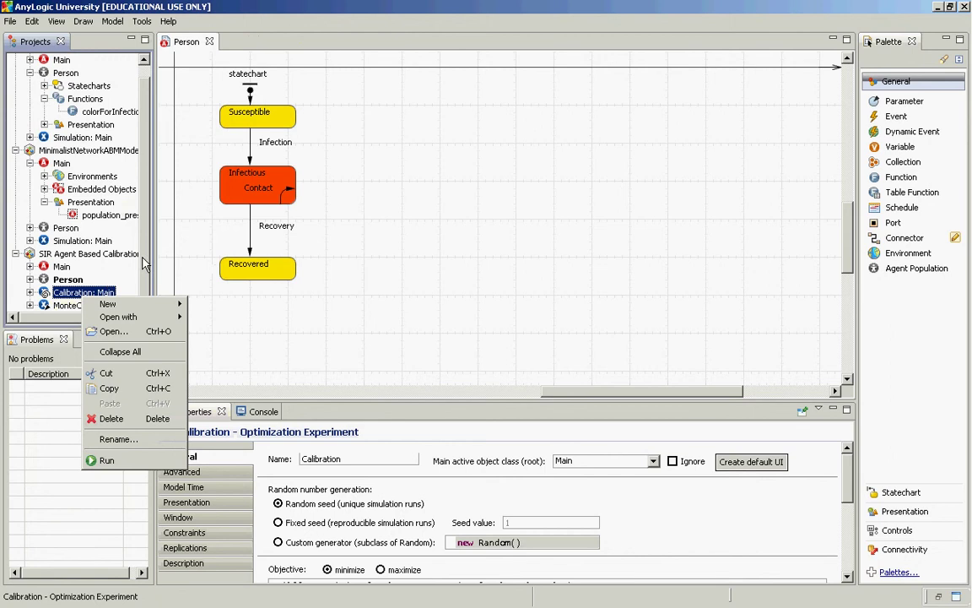
{"action": "left_click", "coordinate": [103, 292]}
{"action": "right_click", "coordinate": [102, 295]}
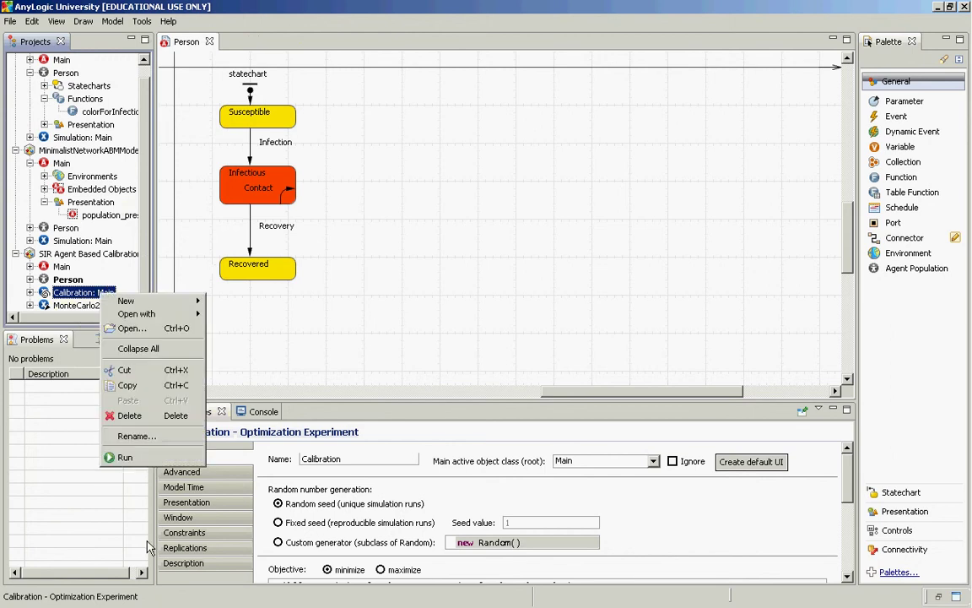
{"action": "left_click", "coordinate": [125, 457]}
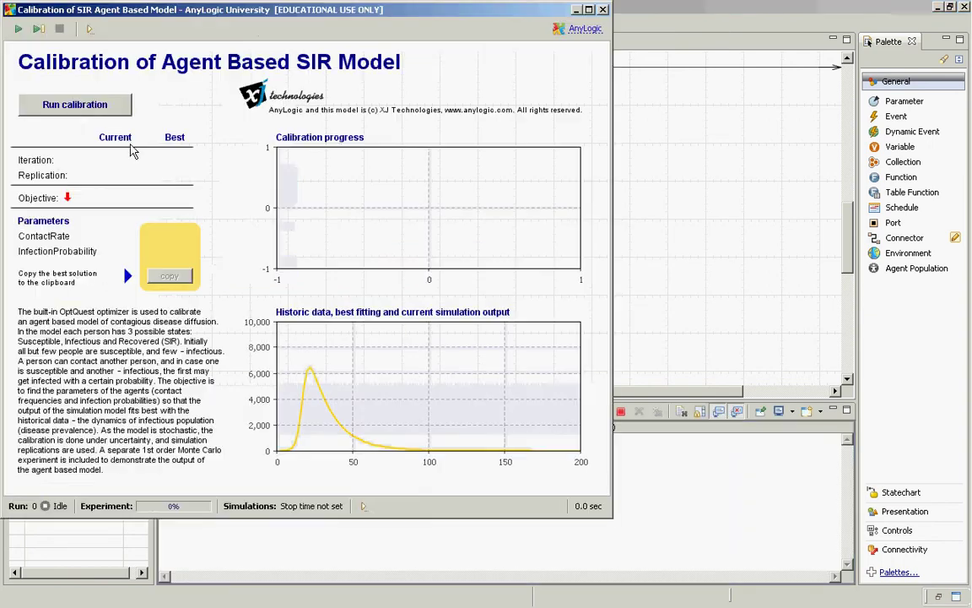
- Run calibration to find ContactRate 0.865 and InfectionProbability 0.793, then close the experiment window
{"action": "left_click", "coordinate": [74, 106]}
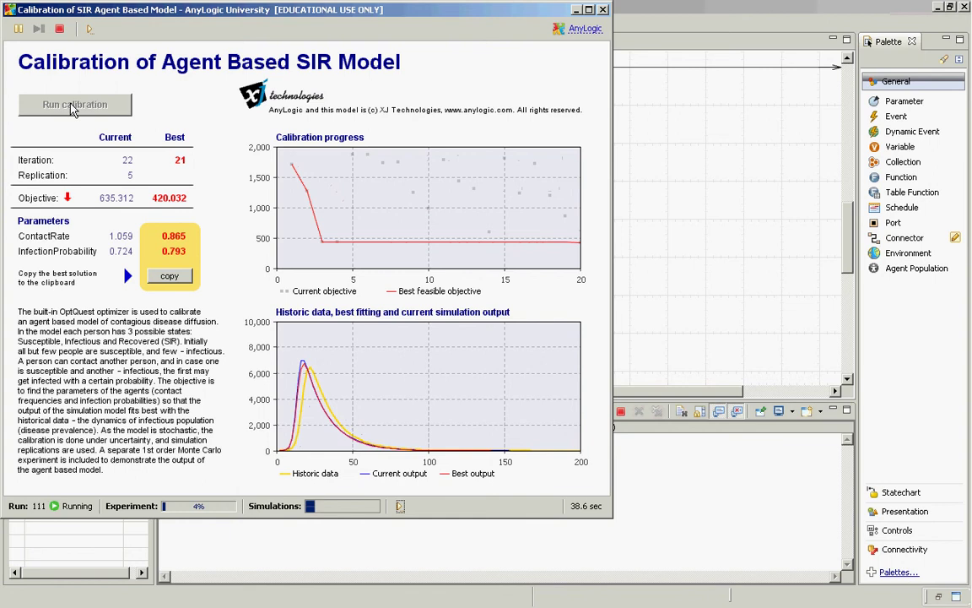
{"action": "left_click", "coordinate": [603, 10]}
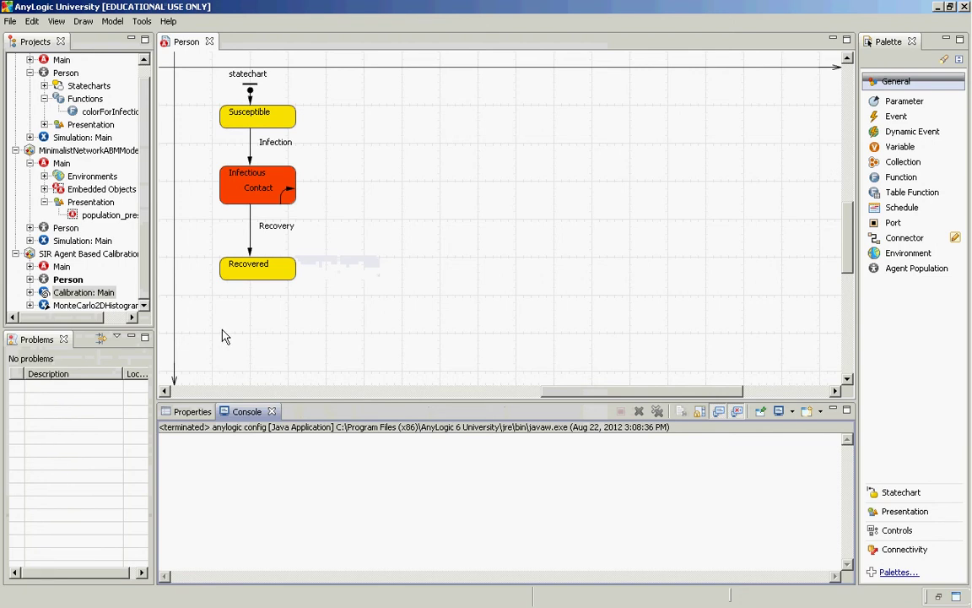
{"action": "key", "text": "alt+Tab"}
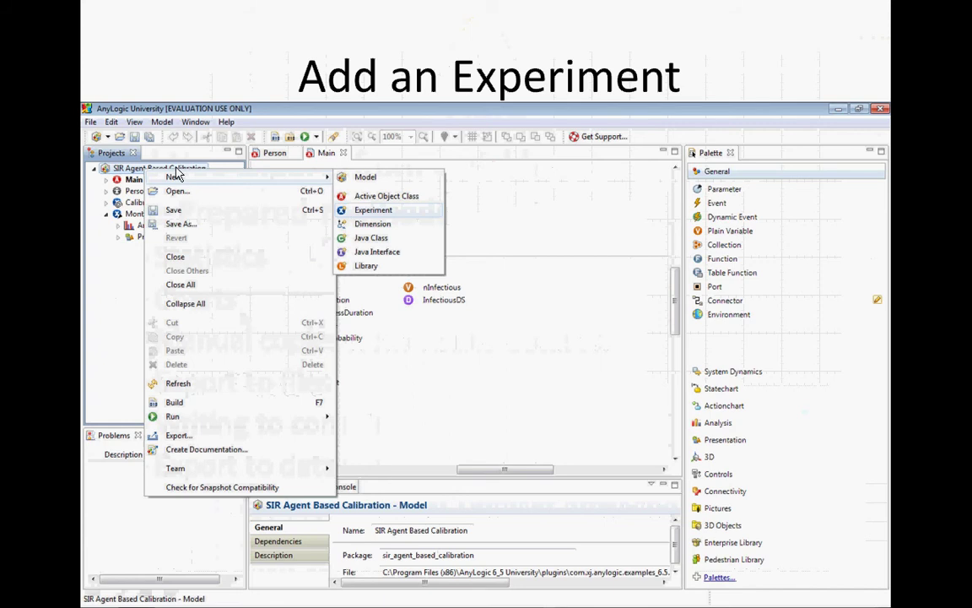
{"action": "key", "text": "alt+Tab"}
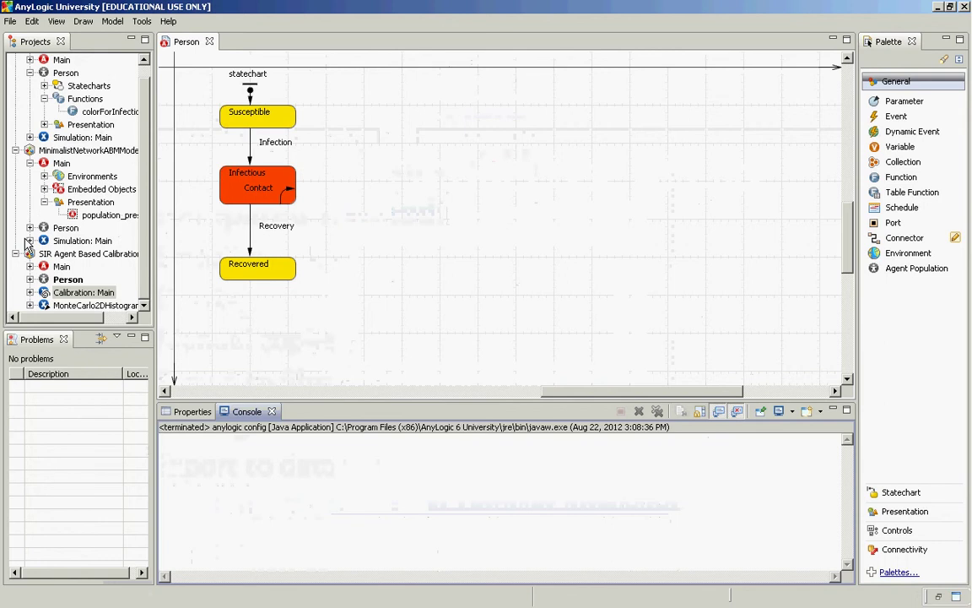
- Add a Simulation experiment named SimpleExperiment to the SIR Agent Based Calibration model
{"action": "left_click", "coordinate": [53, 254]}
{"action": "right_click", "coordinate": [66, 255]}
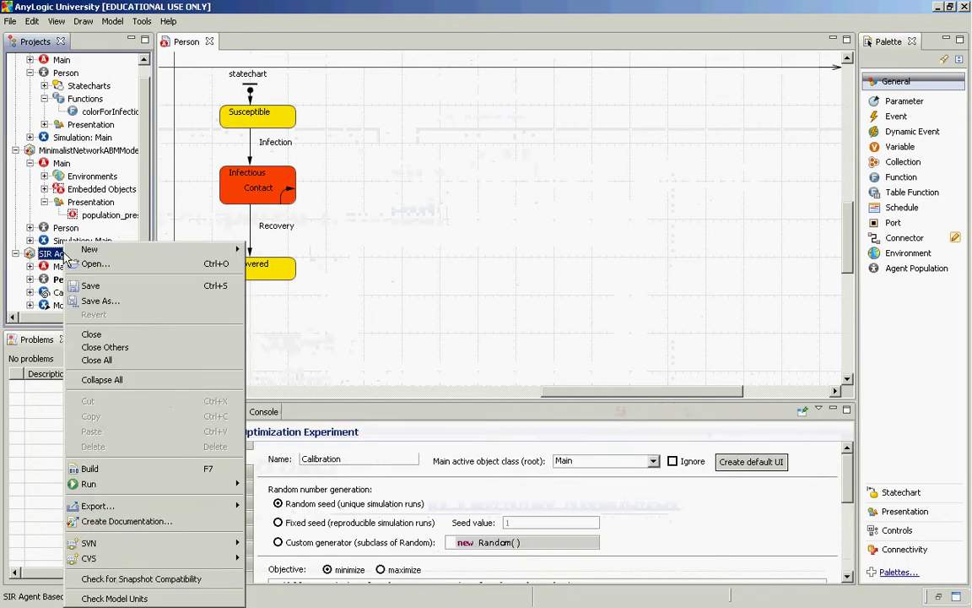
{"action": "mouse_move", "coordinate": [211, 250]}
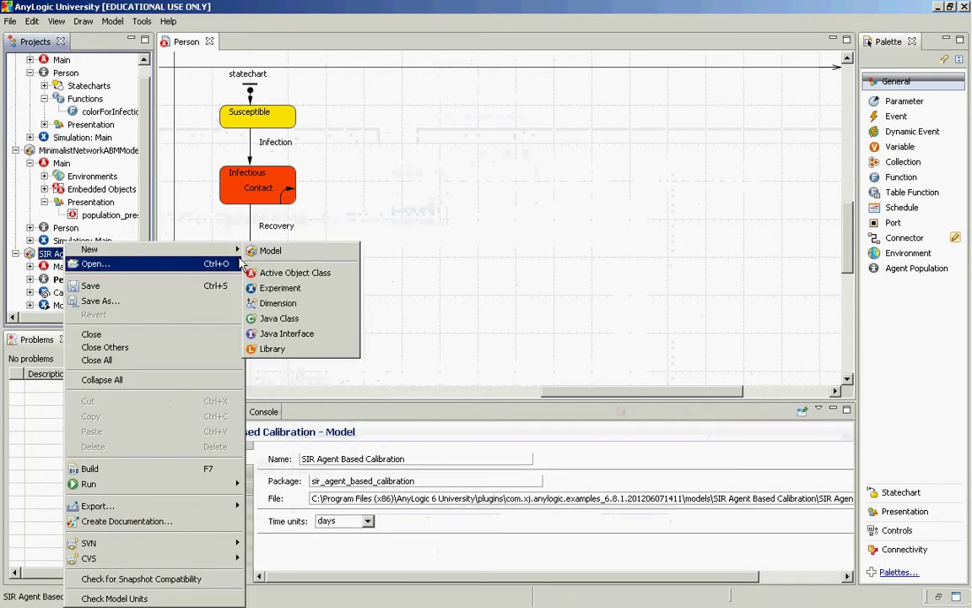
{"action": "left_click", "coordinate": [280, 288]}
{"action": "key", "text": "alt+Tab"}
{"action": "key", "text": "alt+Tab"}
{"action": "key", "text": "alt+Tab"}
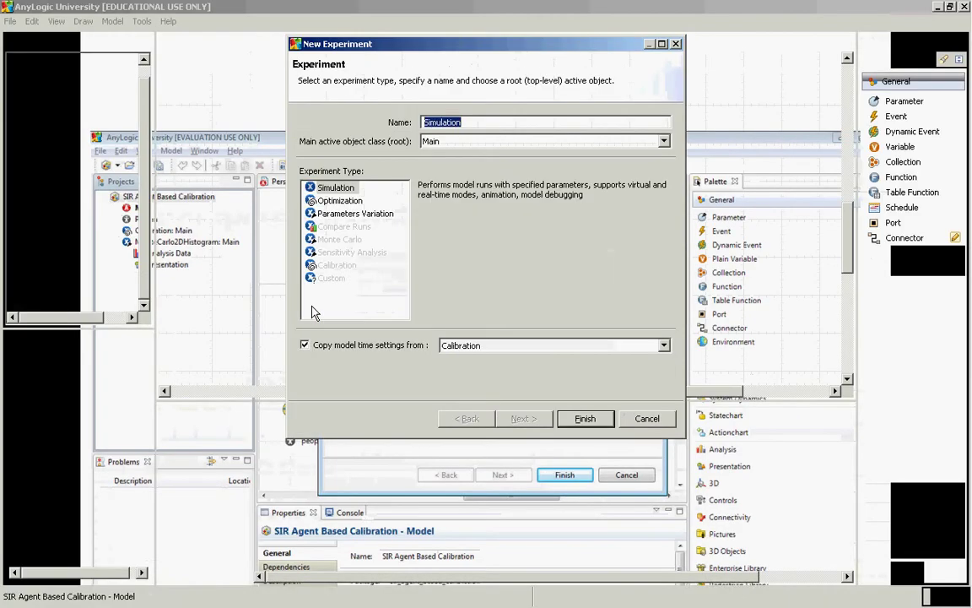
{"action": "type", "text": "SimpleE"}
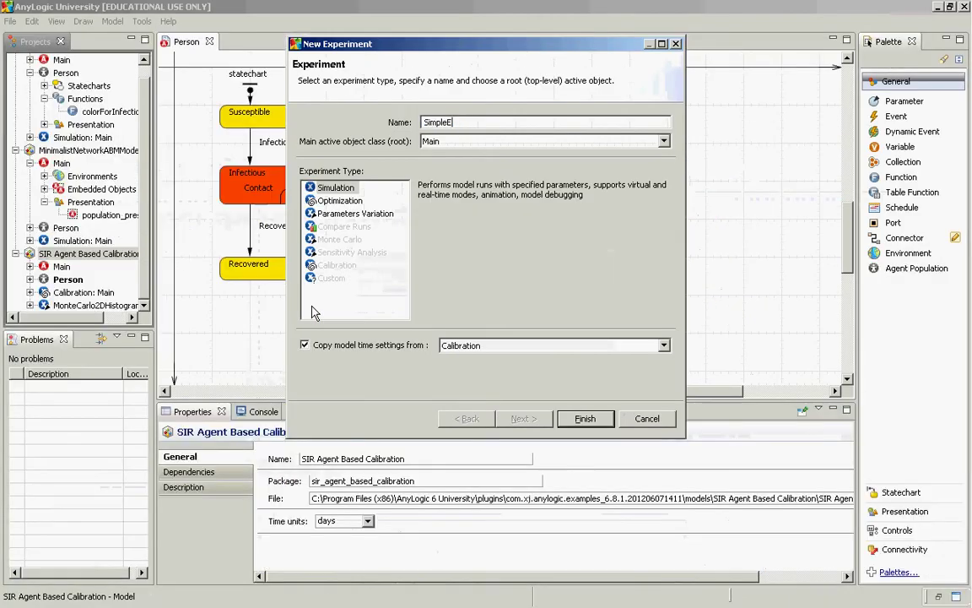
{"action": "type", "text": "xperiment"}
{"action": "key", "text": "alt+Tab"}
{"action": "key", "text": "Escape"}
{"action": "key", "text": "alt+Tab"}
{"action": "key", "text": "alt+Tab"}
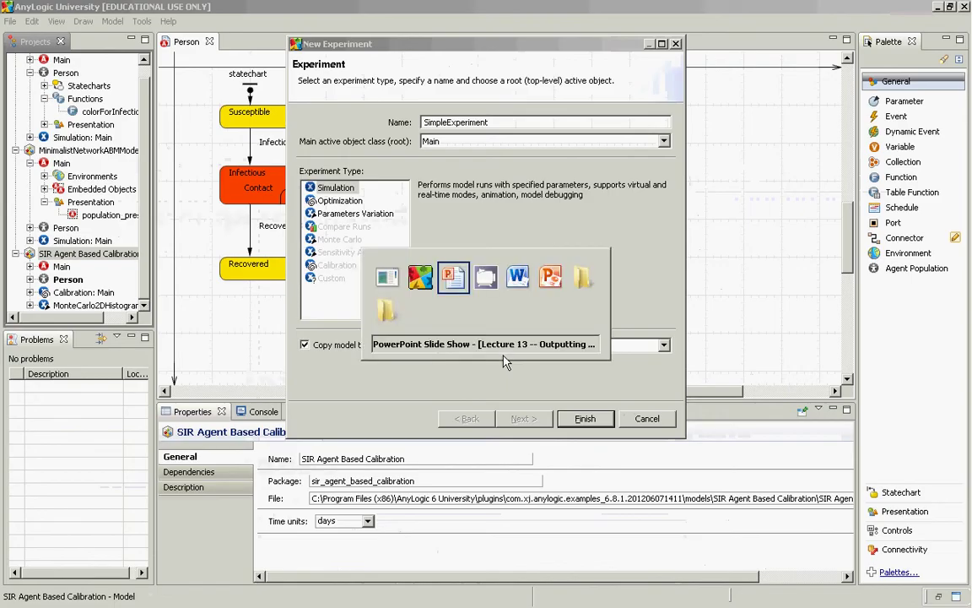
{"action": "key", "text": "alt+Tab"}
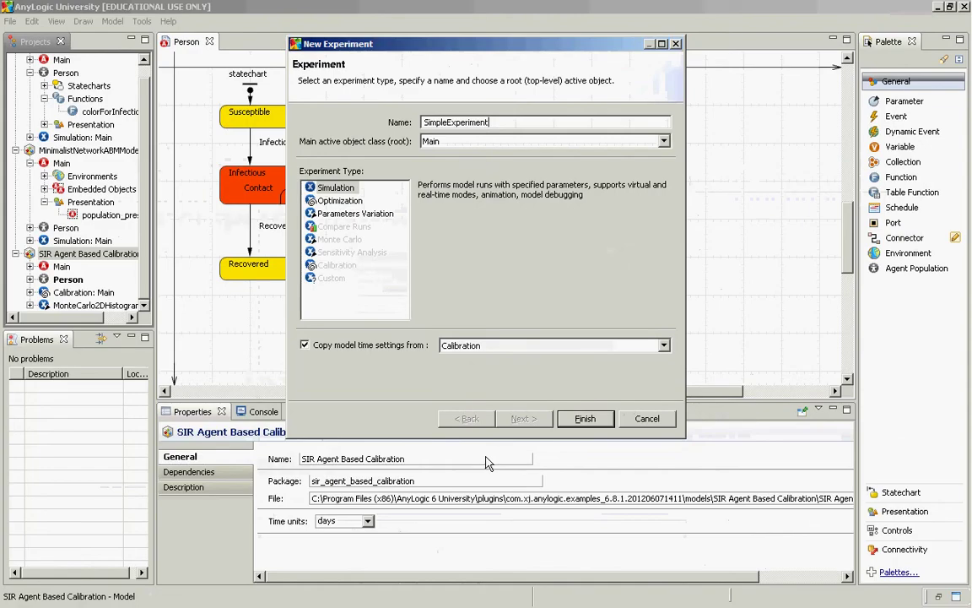
{"action": "left_click", "coordinate": [601, 422]}
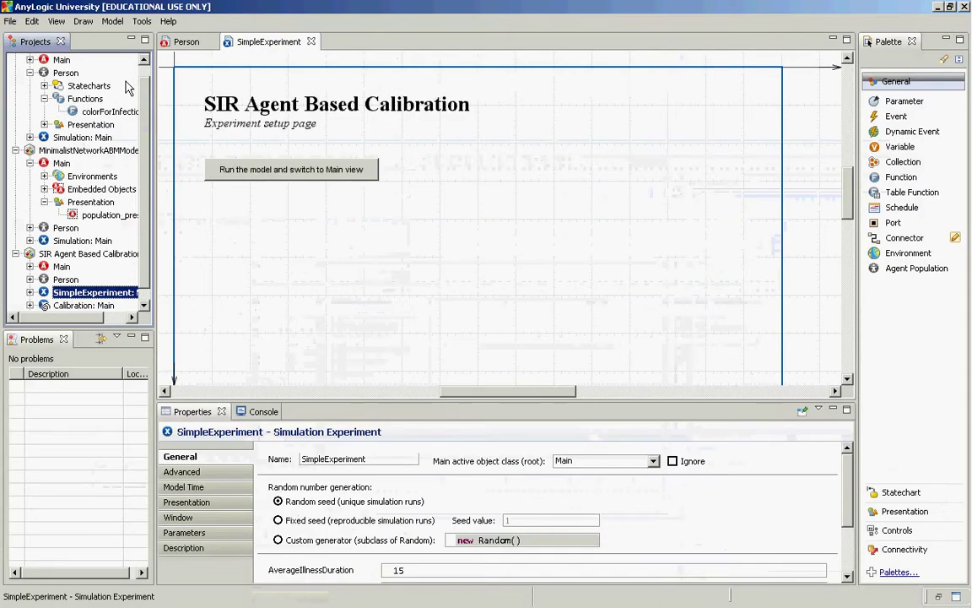
- Save the model as SIR Agent Based Calibration1 in a new C:\ABMBootcamp2012 folder
{"action": "left_click", "coordinate": [10, 22]}
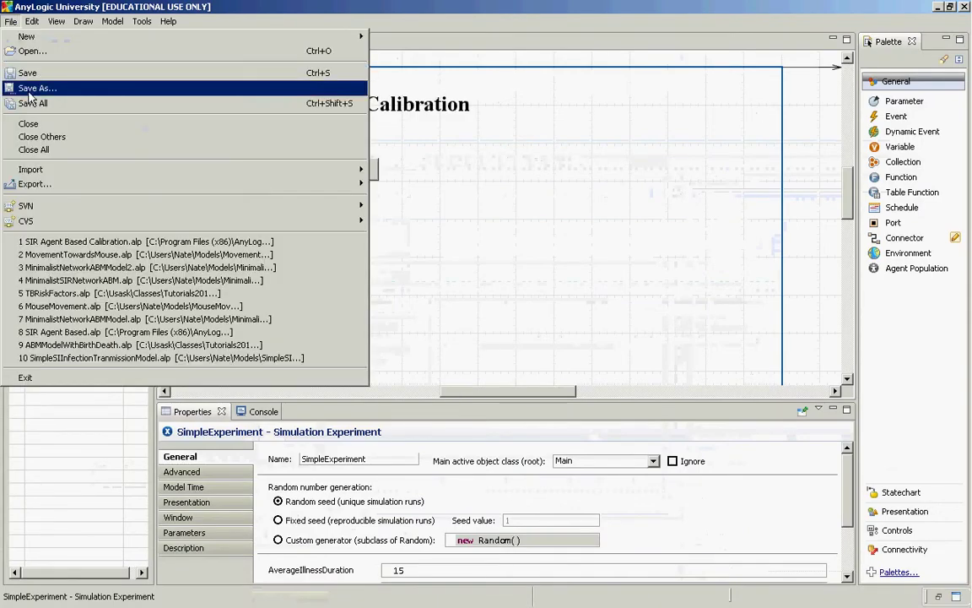
{"action": "left_click", "coordinate": [34, 88]}
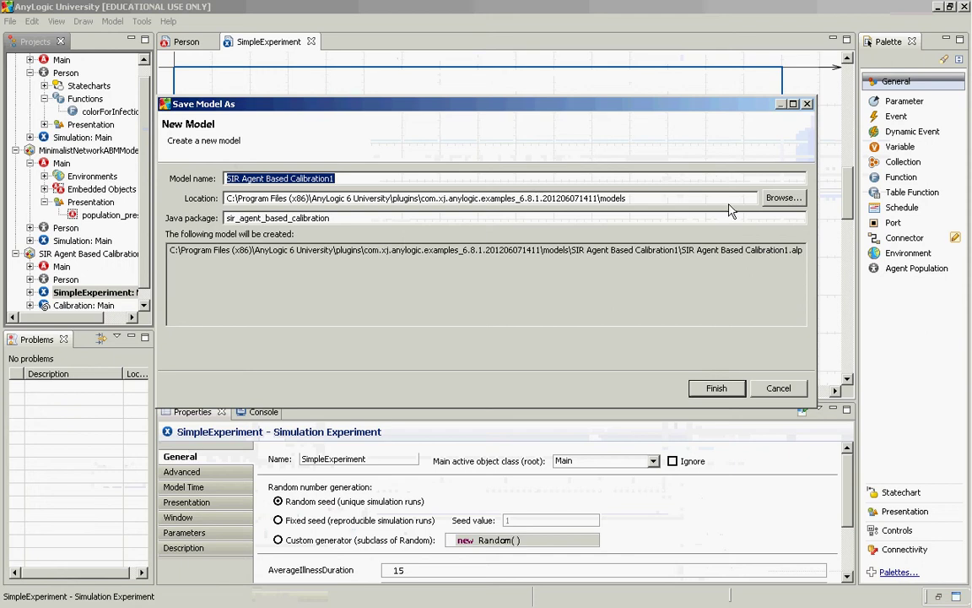
{"action": "left_click", "coordinate": [776, 199]}
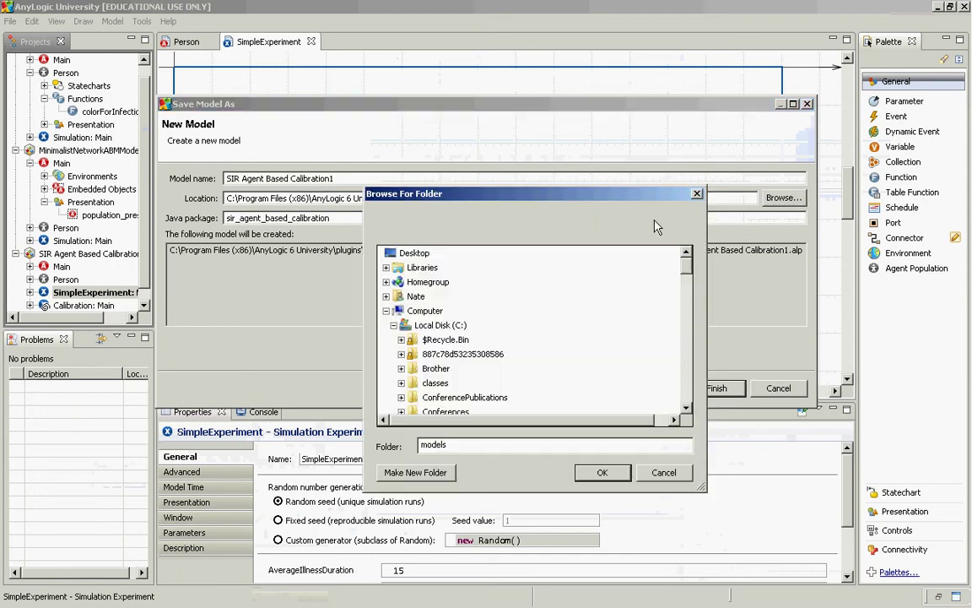
{"action": "left_click", "coordinate": [438, 325]}
{"action": "left_click", "coordinate": [413, 472]}
{"action": "type", "text": "ABMB"}
{"action": "type", "text": "Calibra"}
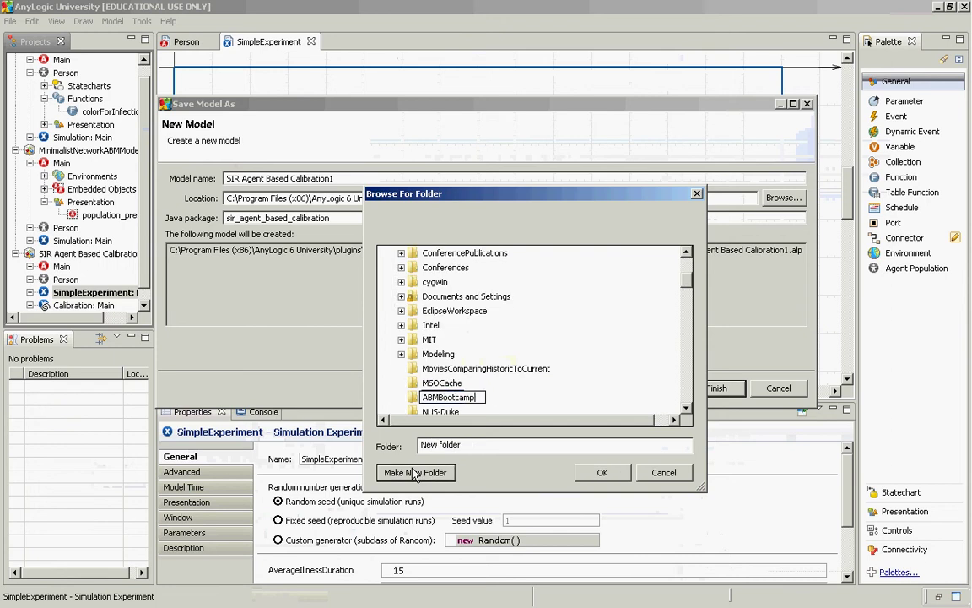
{"action": "key", "text": "Escape"}
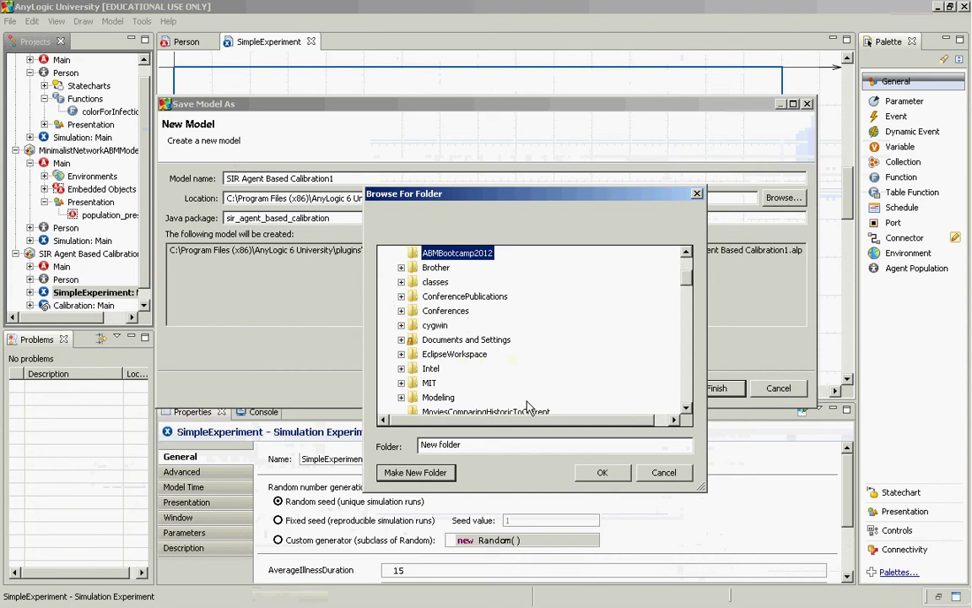
{"action": "scroll", "coordinate": [456, 403], "scroll_direction": "up", "scroll_amount": 3}
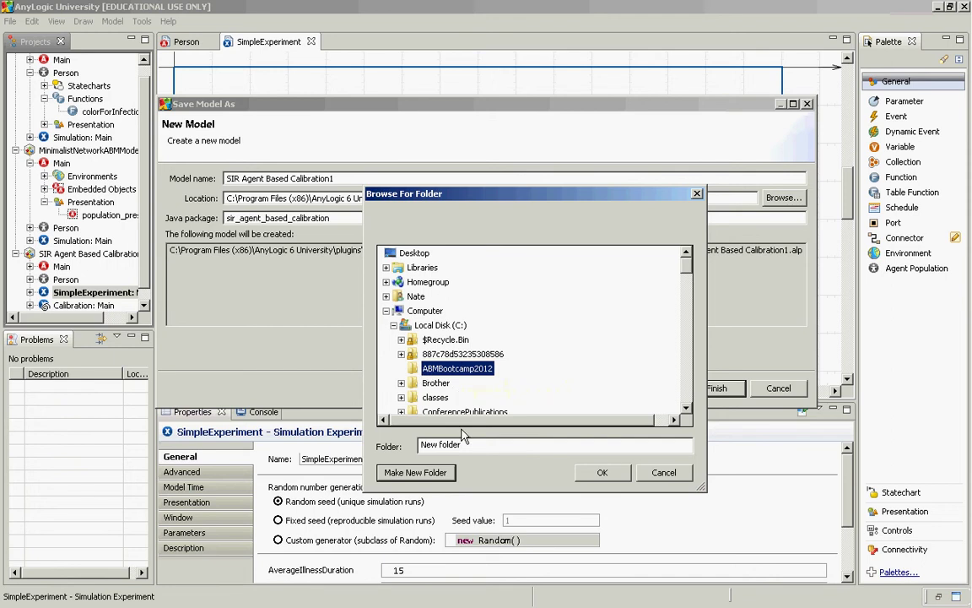
{"action": "left_click", "coordinate": [602, 471]}
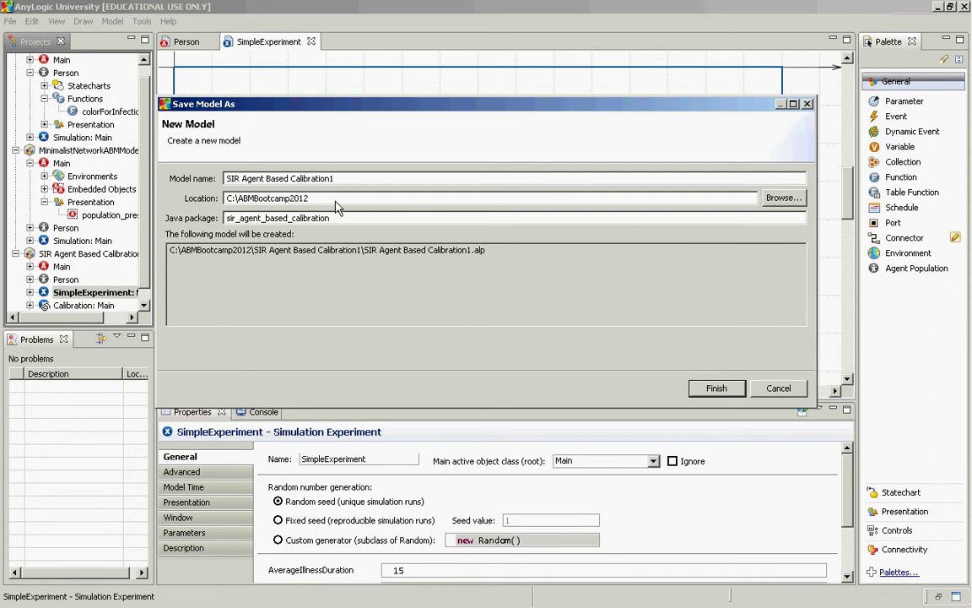
{"action": "left_click", "coordinate": [730, 392]}
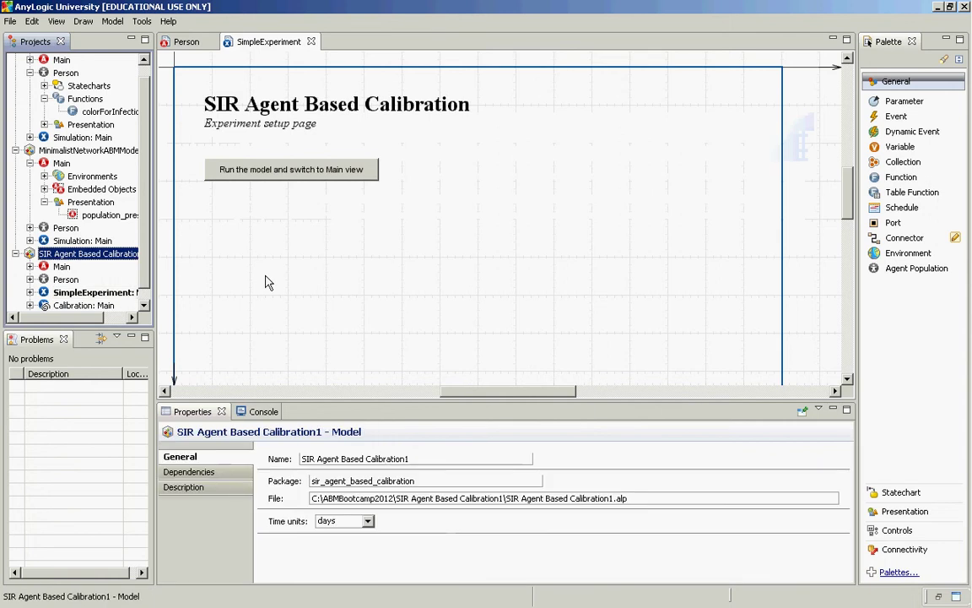
{"action": "key", "text": "alt+Tab"}
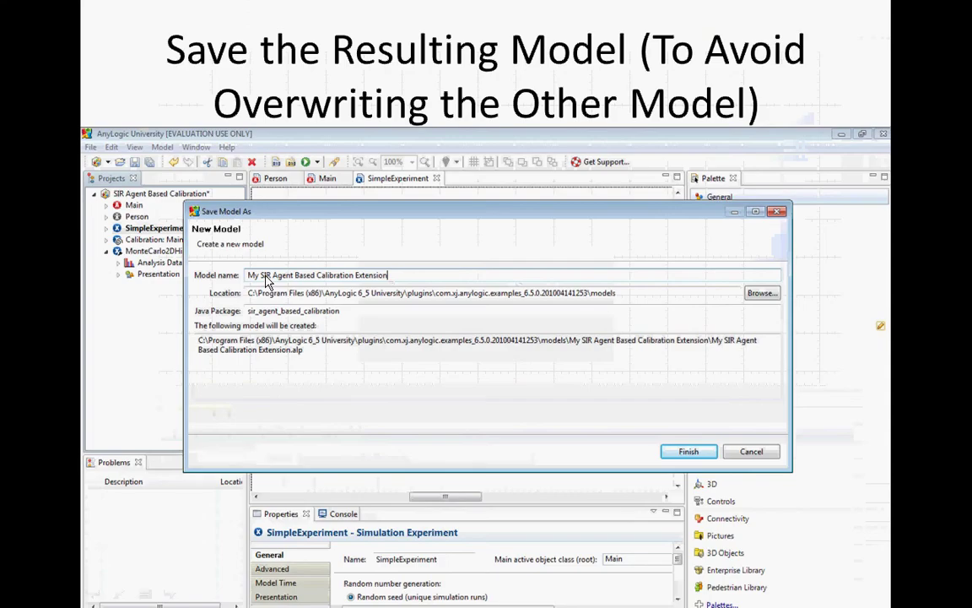
- Advance the slide show to the Run the Experiment slide and return to AnyLogic
{"action": "left_click", "coordinate": [266, 281]}
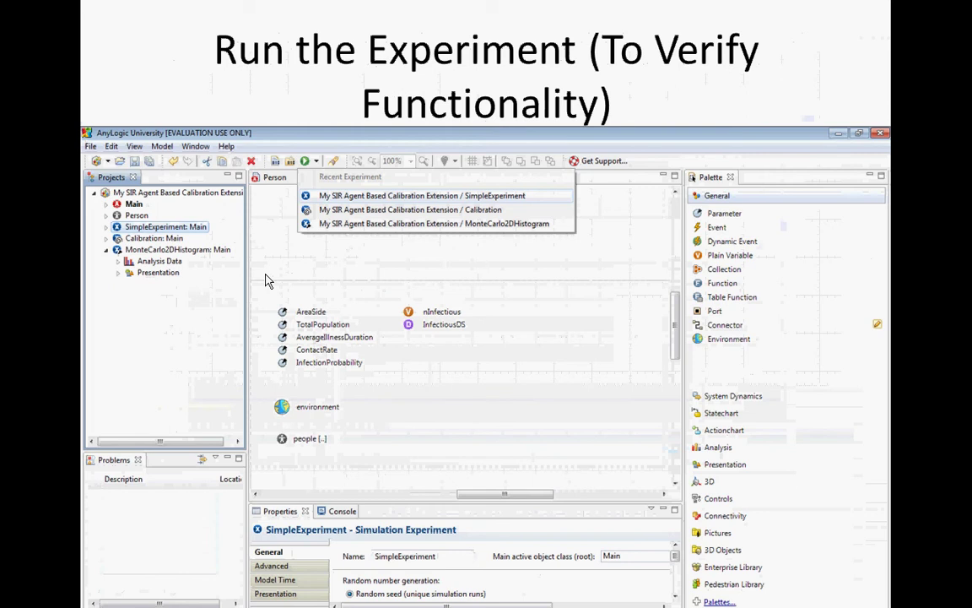
{"action": "key", "text": "alt+Tab"}
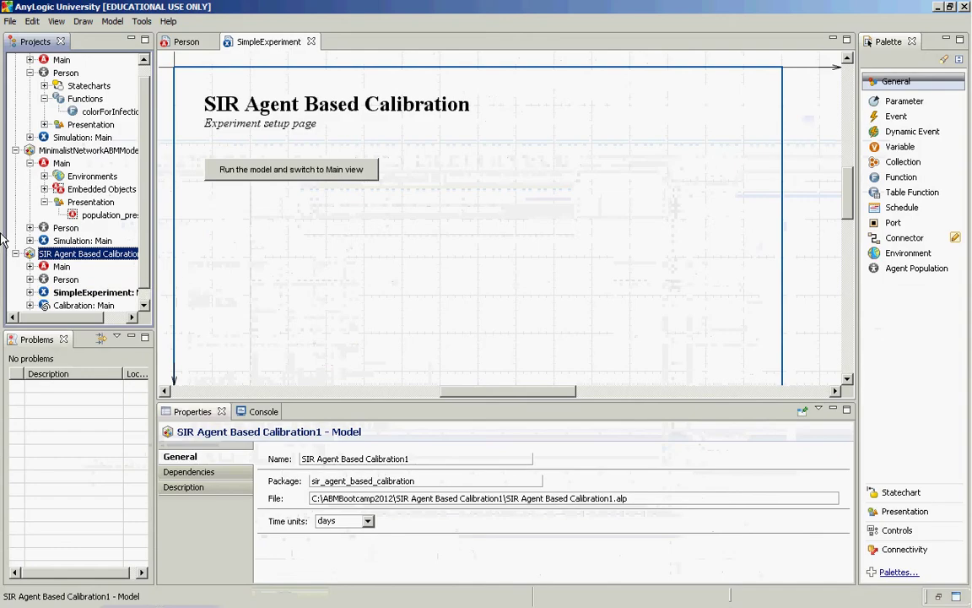
- Run SimpleExperiment and switch to the model's Main view
{"action": "right_click", "coordinate": [85, 292]}
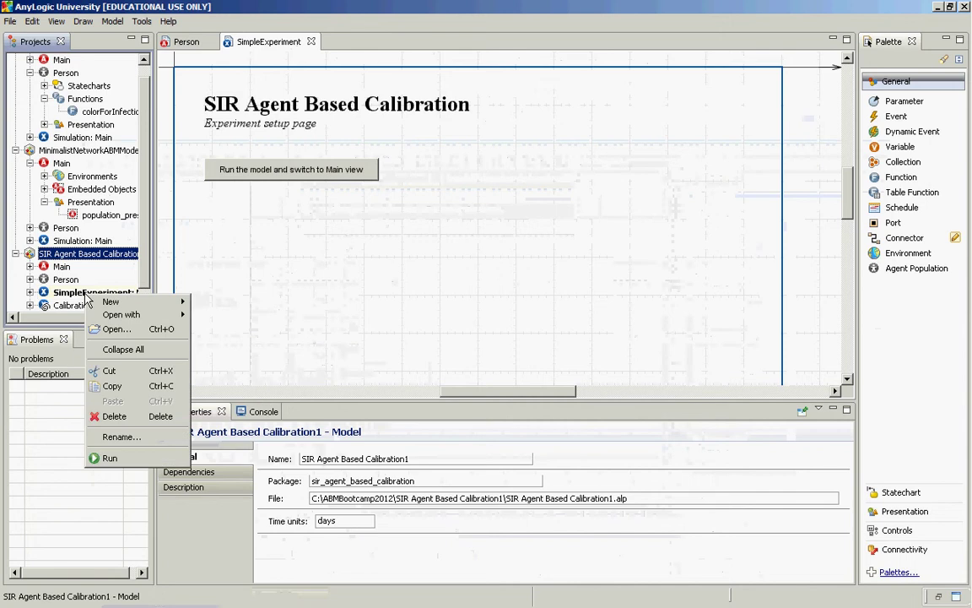
{"action": "left_click", "coordinate": [109, 458]}
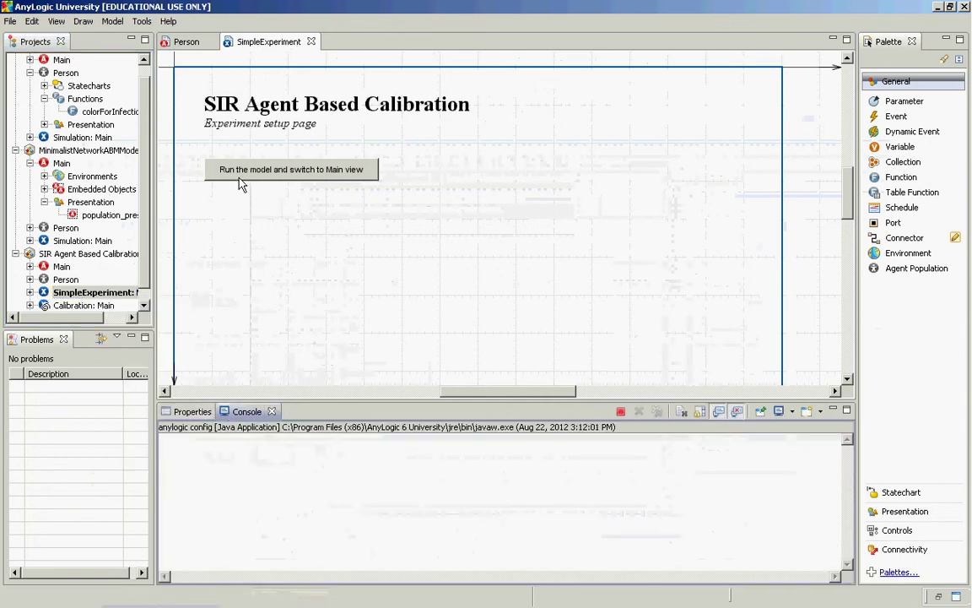
{"action": "left_click", "coordinate": [157, 145]}
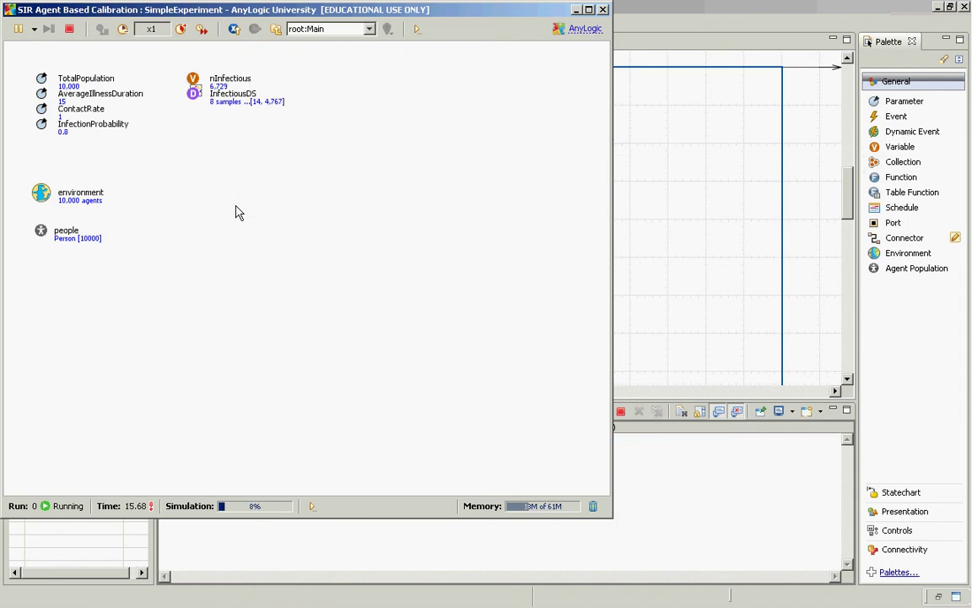
- Inspect the people population, then open and enlarge an nInfectious inspection window
{"action": "left_click", "coordinate": [40, 227]}
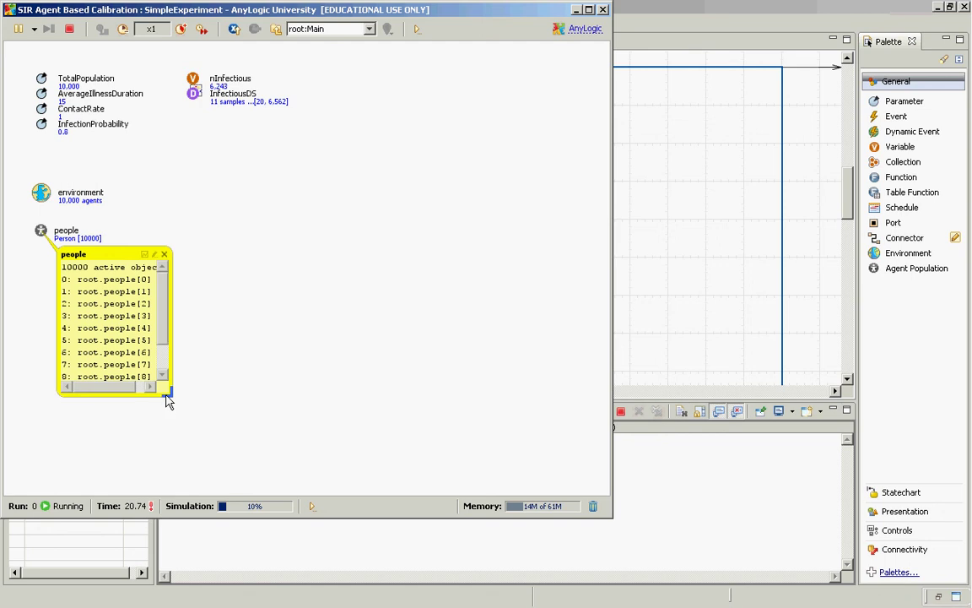
{"action": "key", "text": "alt+Tab"}
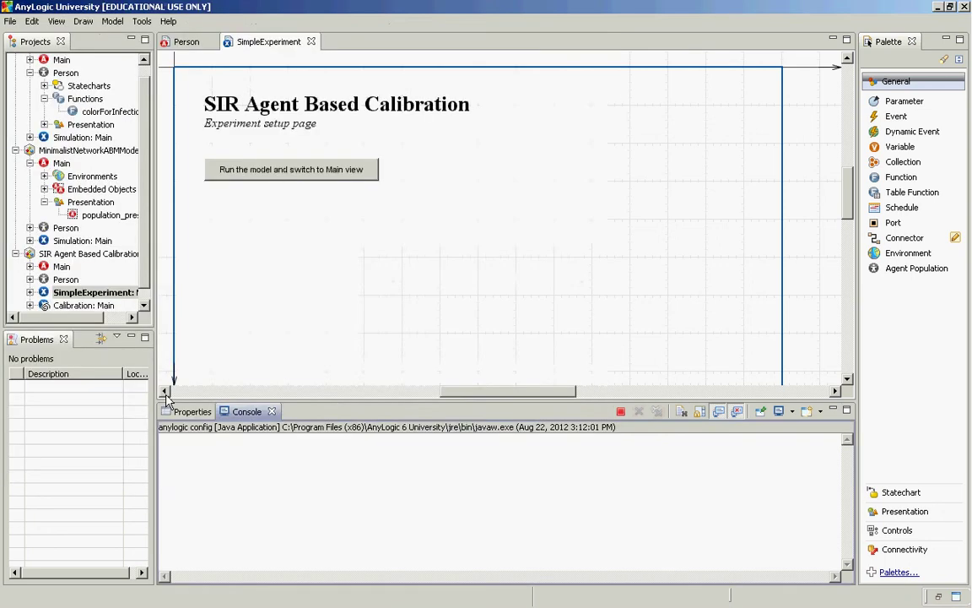
{"action": "key", "text": "alt+Tab"}
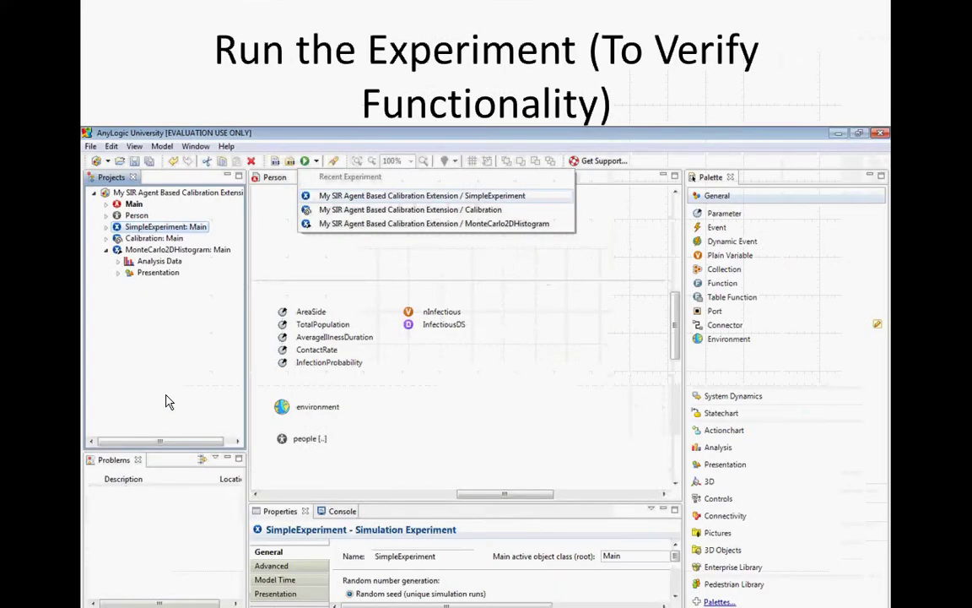
{"action": "key", "text": "Right"}
{"action": "key", "text": "alt+Tab"}
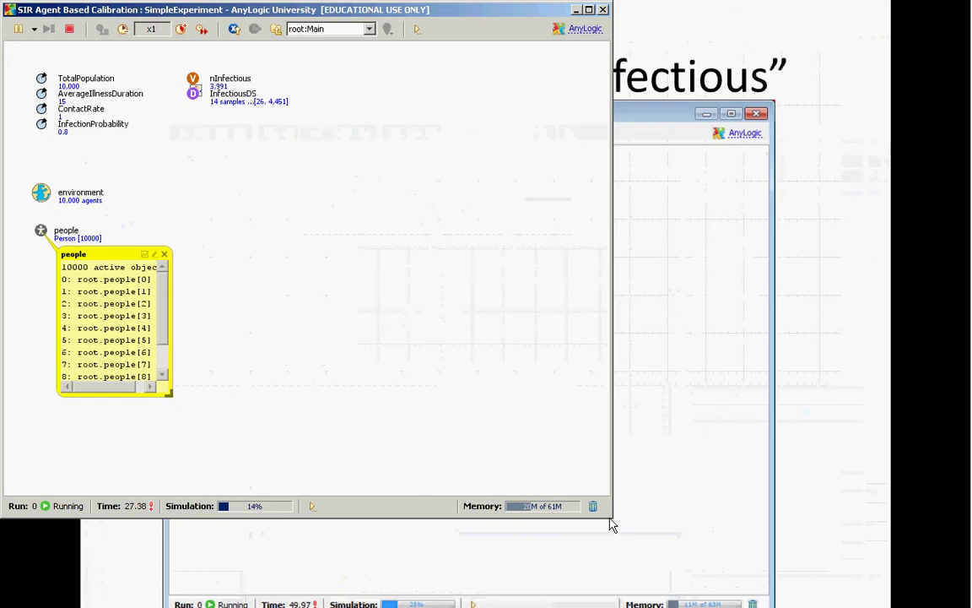
{"action": "key", "text": "alt+Tab"}
{"action": "key", "text": "alt+Tab"}
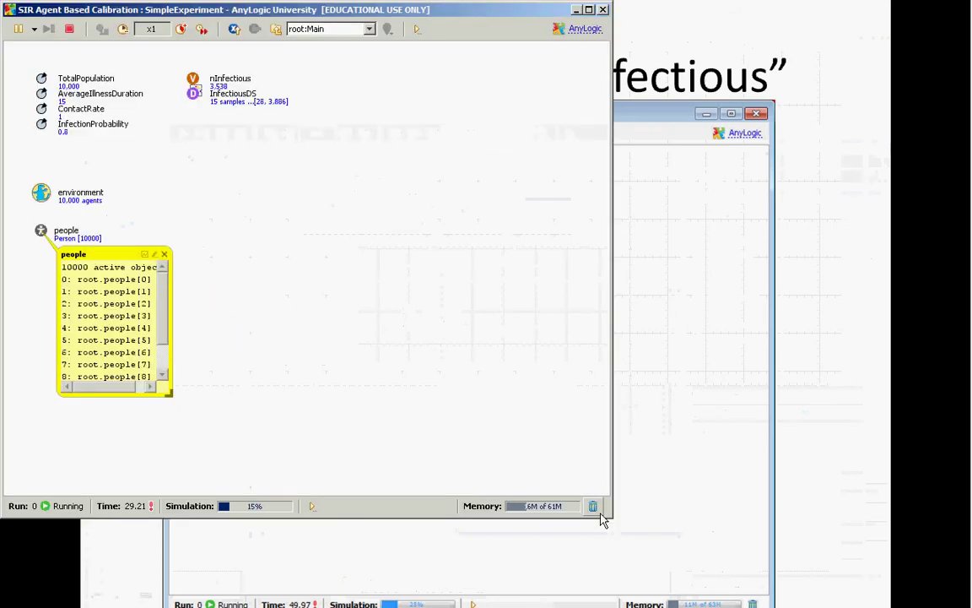
{"action": "left_click", "coordinate": [193, 81]}
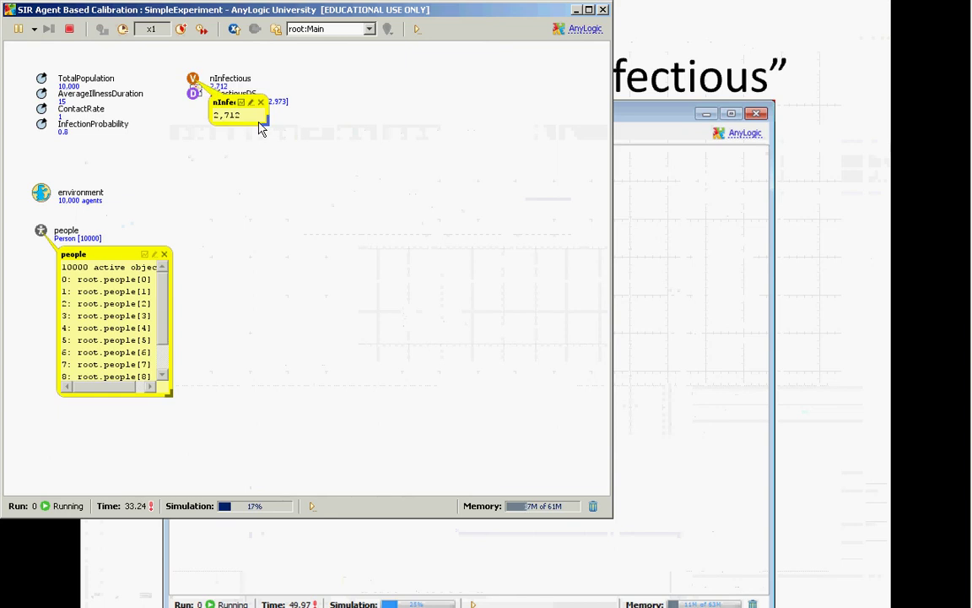
{"action": "left_click_drag", "start_coordinate": [263, 124], "coordinate": [458, 216]}
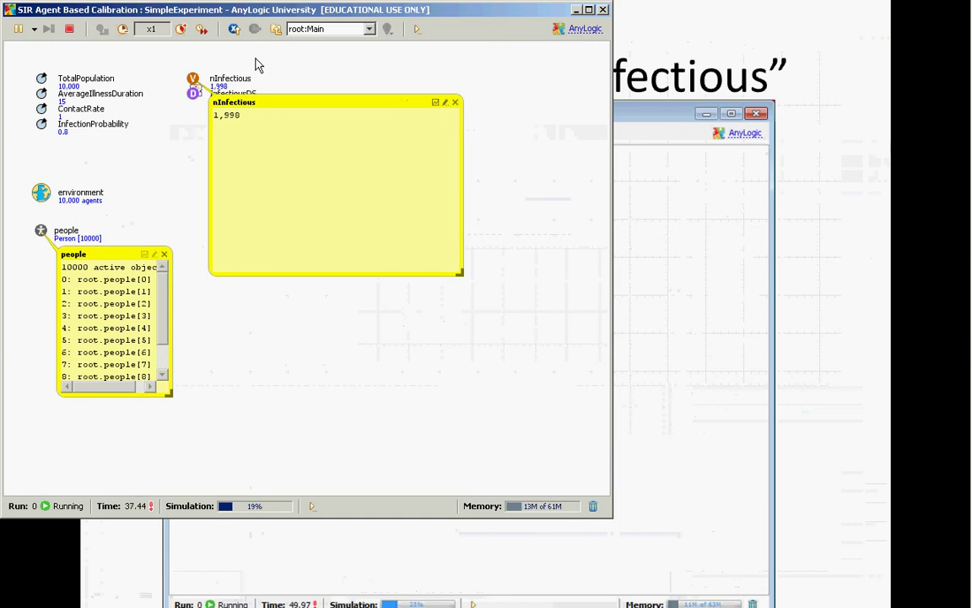
- Toggle nInfectious between time chart and value, then reopen, resize and close its window
{"action": "left_click", "coordinate": [435, 102]}
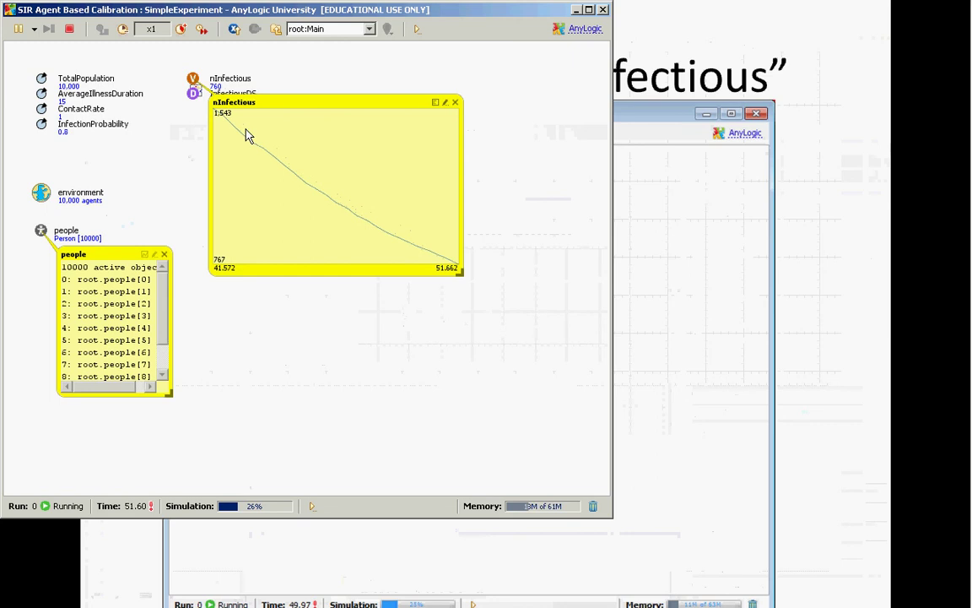
{"action": "left_click", "coordinate": [436, 105]}
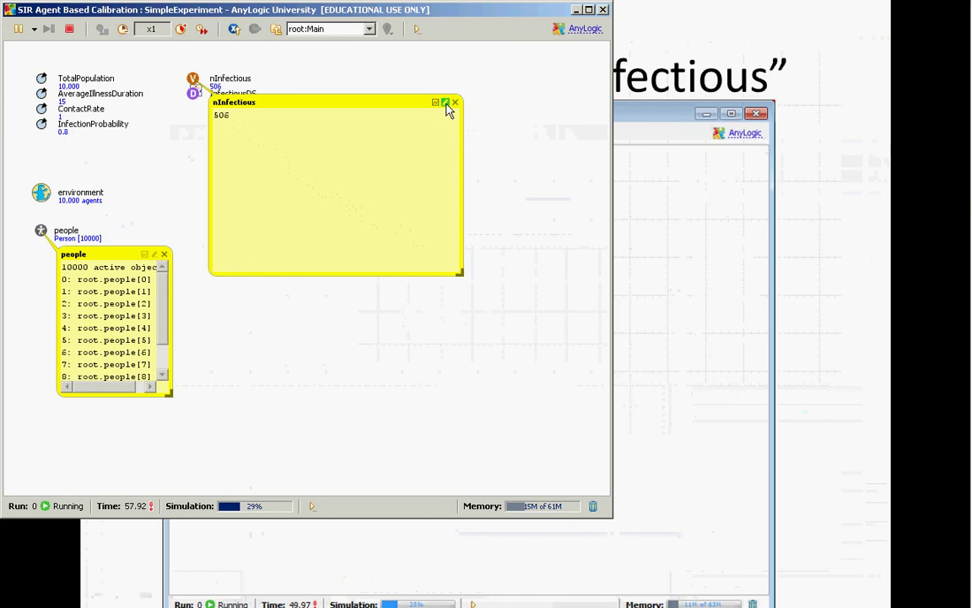
{"action": "left_click", "coordinate": [447, 103]}
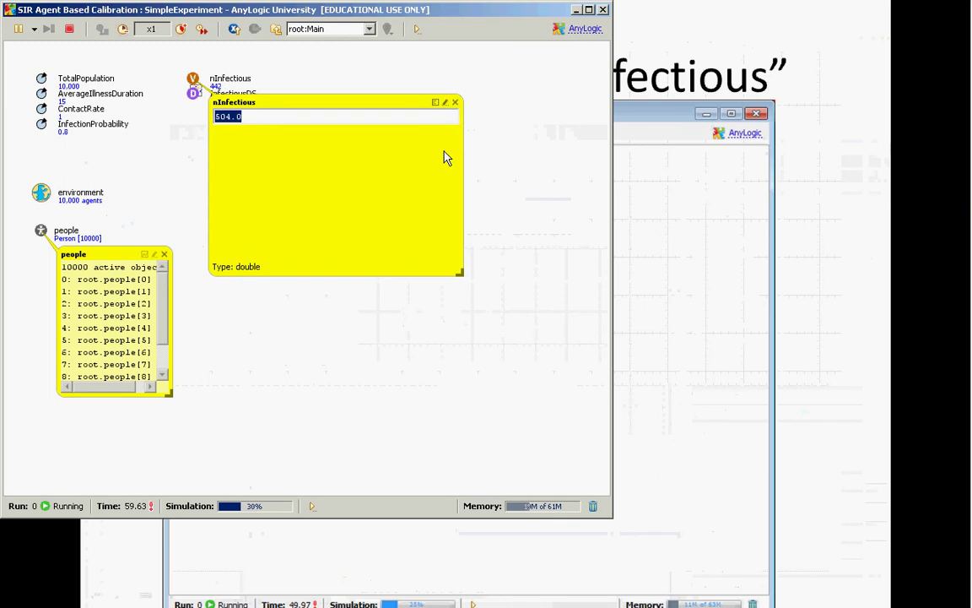
{"action": "left_click", "coordinate": [455, 102]}
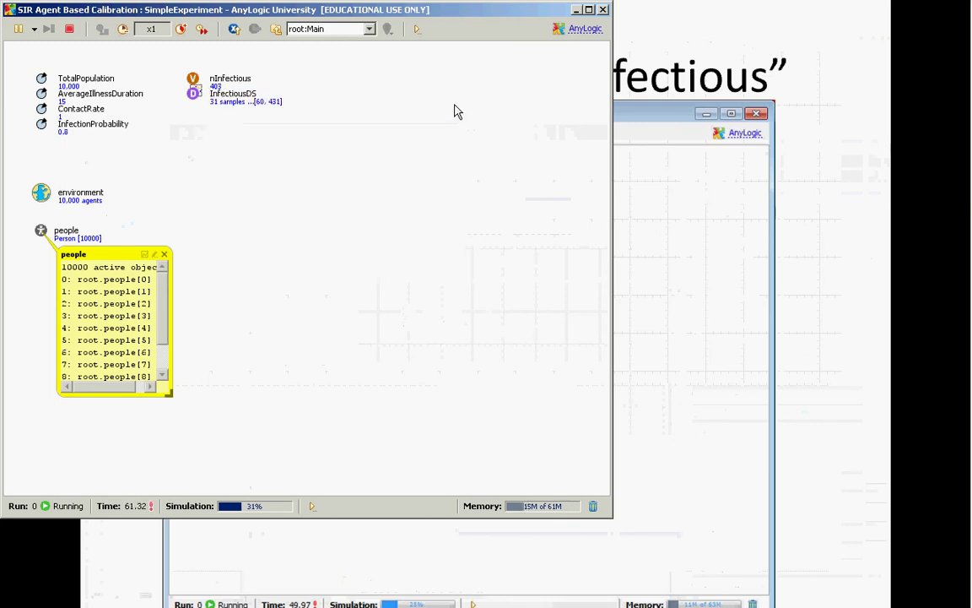
{"action": "left_click", "coordinate": [201, 82]}
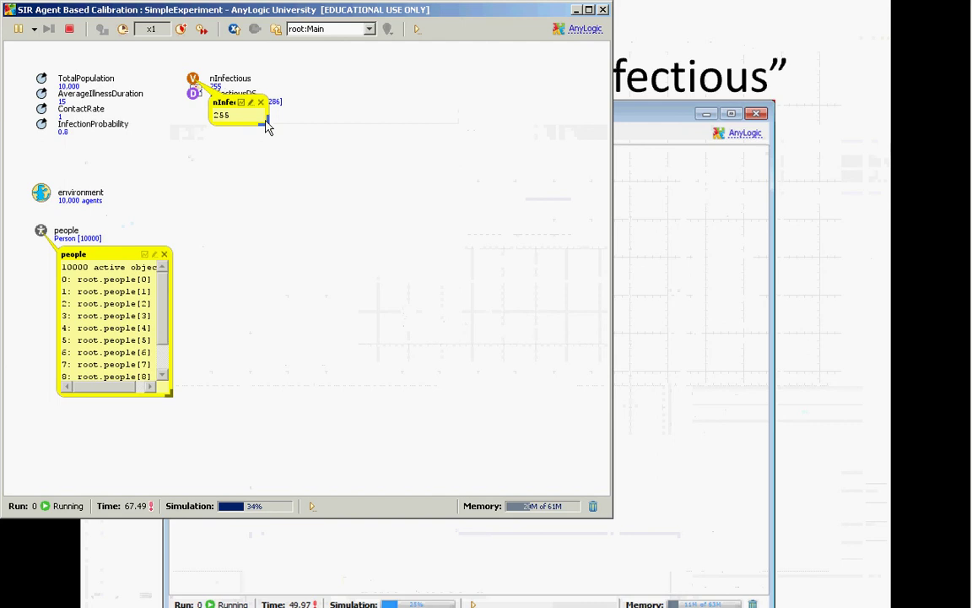
{"action": "left_click_drag", "start_coordinate": [266, 125], "coordinate": [408, 262]}
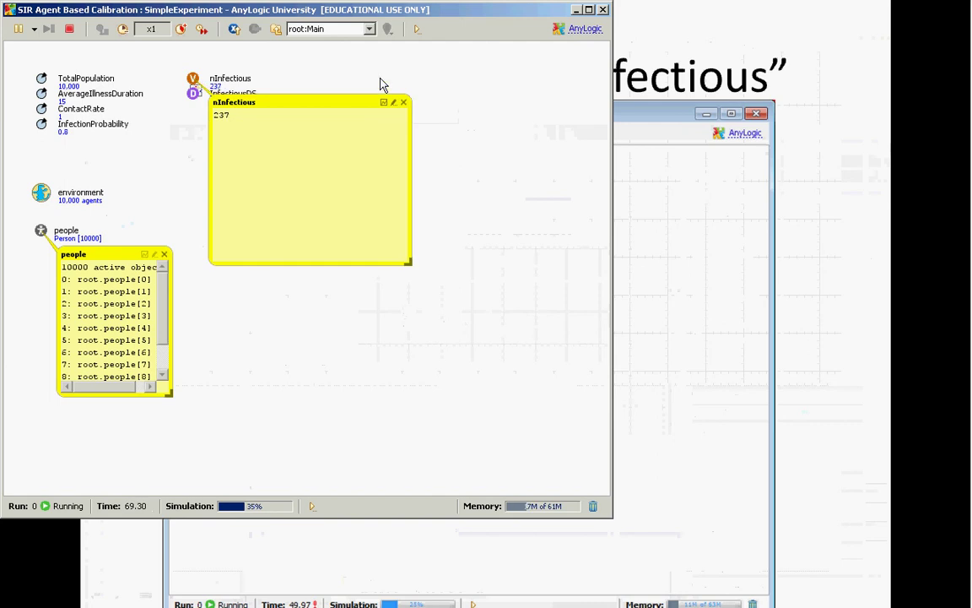
{"action": "left_click", "coordinate": [404, 103]}
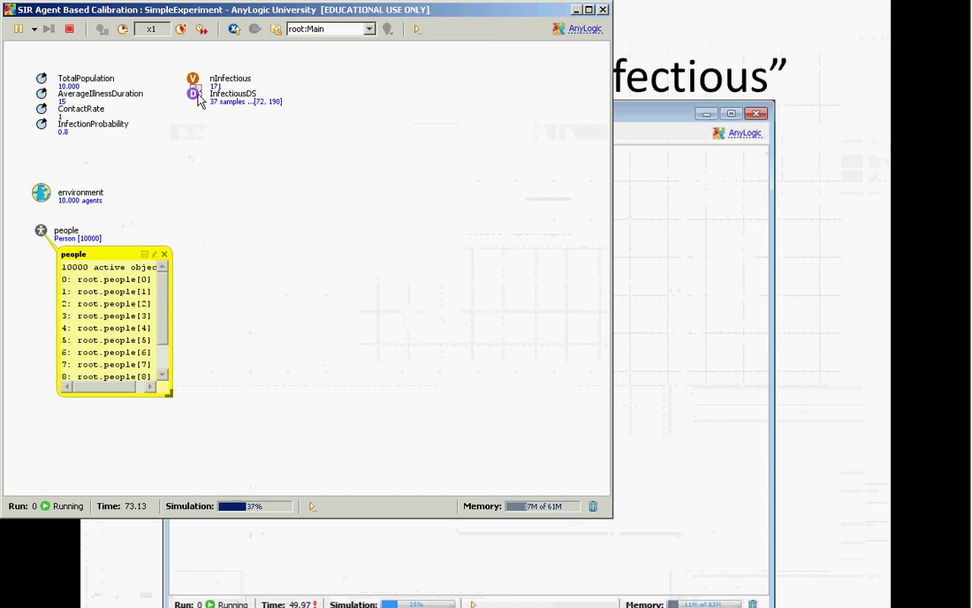
{"action": "key", "text": "alt+Tab"}
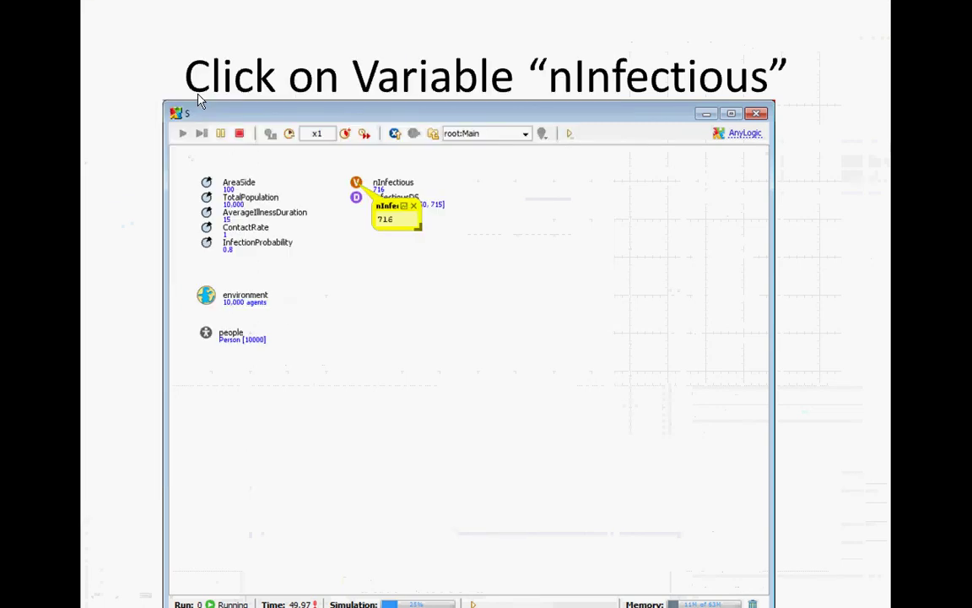
{"action": "key", "text": "alt+Tab"}
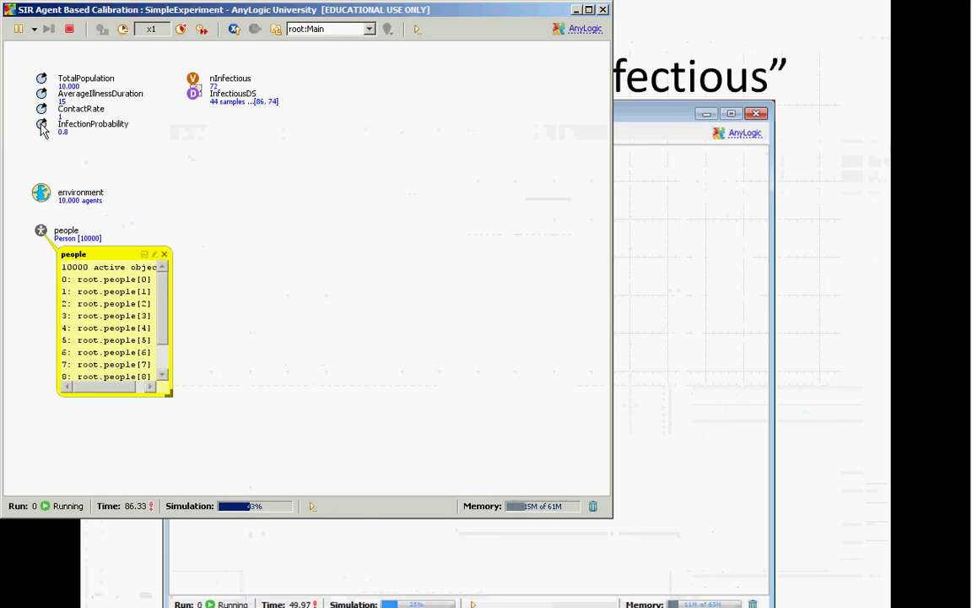
- Inspect InfectionProbability, ContactRate, AverageIllnessDuration and TotalPopulation, then close each window
{"action": "left_click", "coordinate": [42, 125]}
{"action": "left_click", "coordinate": [42, 109]}
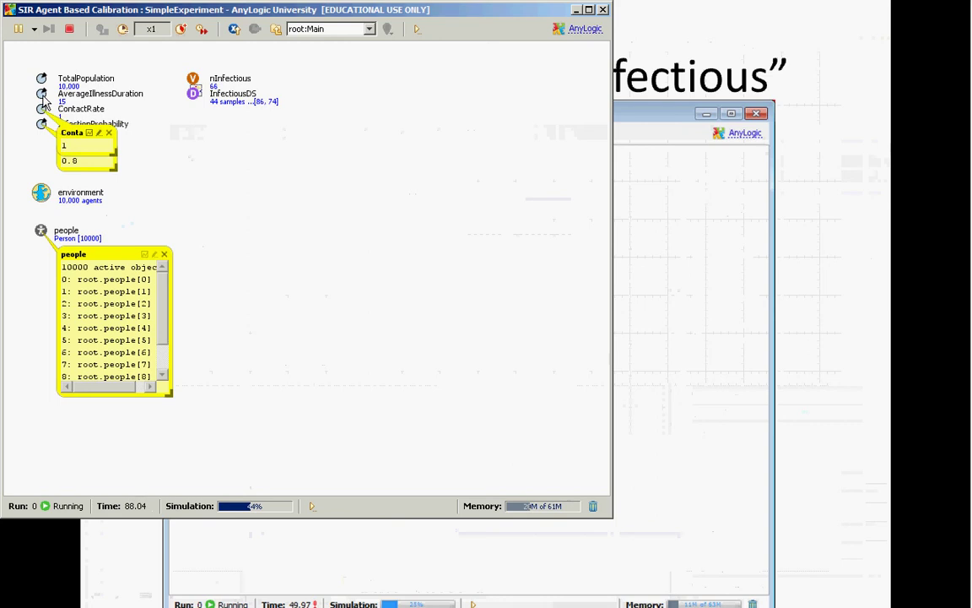
{"action": "left_click", "coordinate": [41, 94]}
{"action": "left_click", "coordinate": [42, 79]}
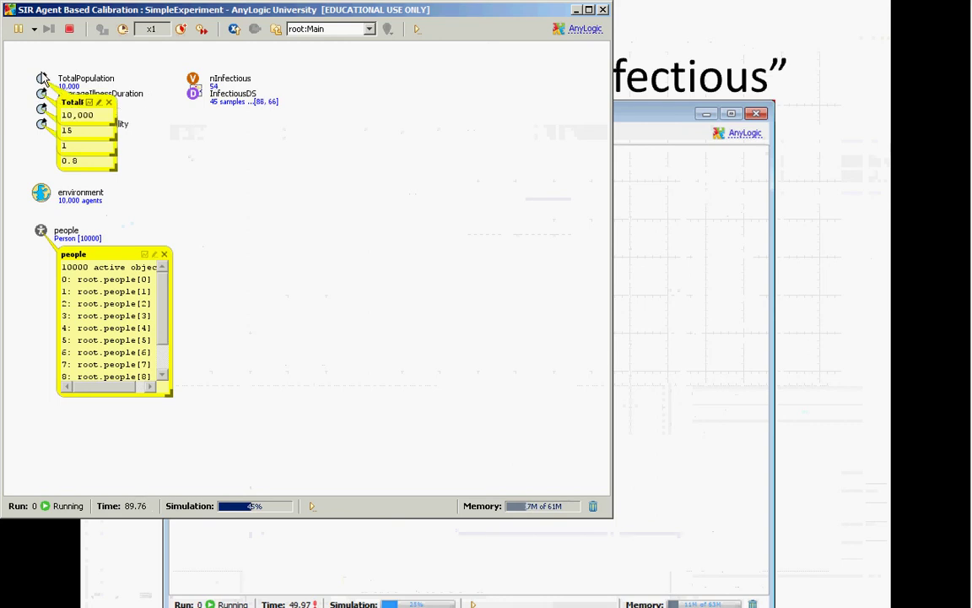
{"action": "left_click_drag", "start_coordinate": [114, 125], "coordinate": [147, 119]}
{"action": "left_click", "coordinate": [158, 102]}
{"action": "left_click", "coordinate": [109, 117]}
{"action": "left_click", "coordinate": [109, 132]}
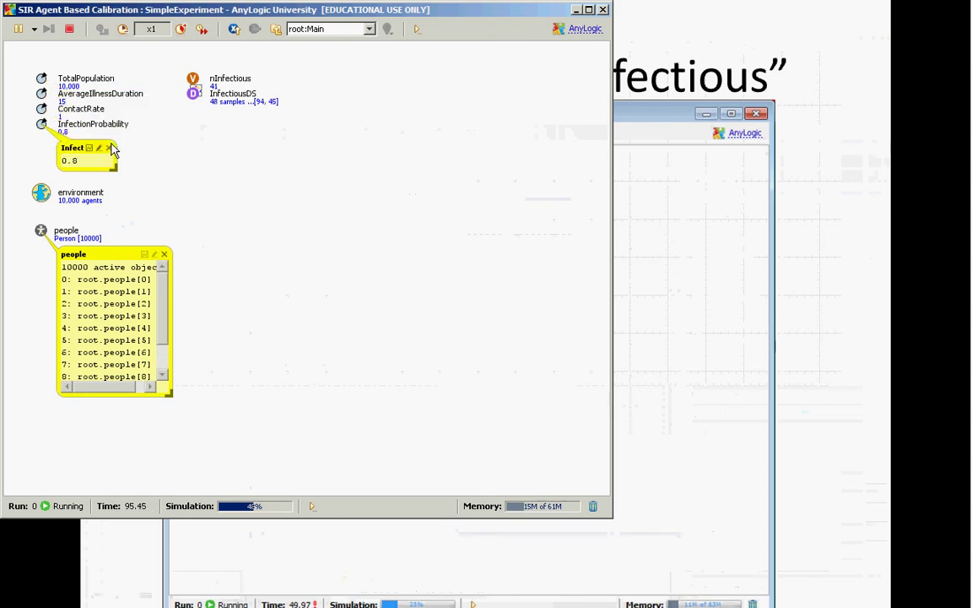
{"action": "left_click", "coordinate": [87, 145]}
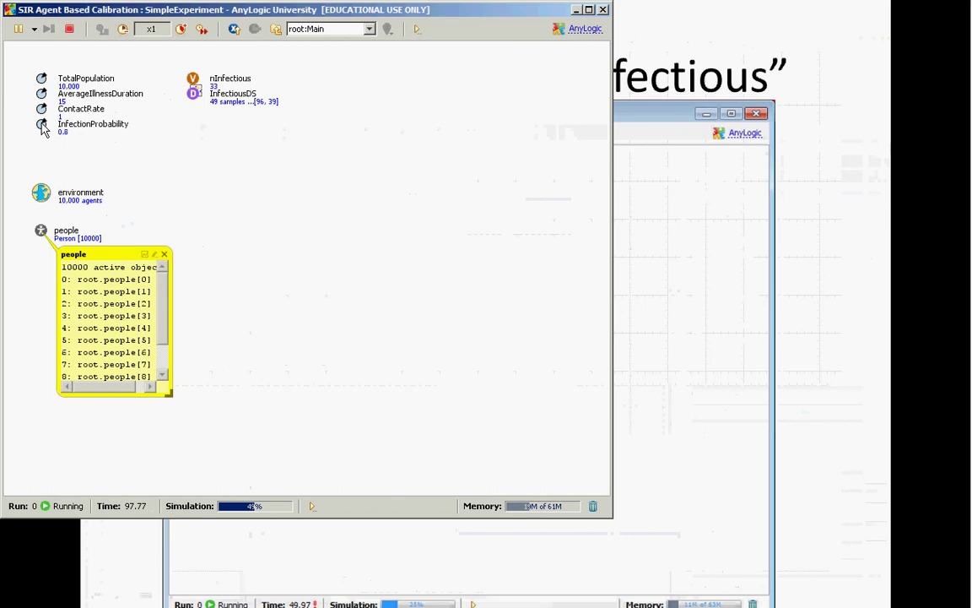
- Inspect and close the environment window, then expand the people list and close it
{"action": "left_click", "coordinate": [40, 191]}
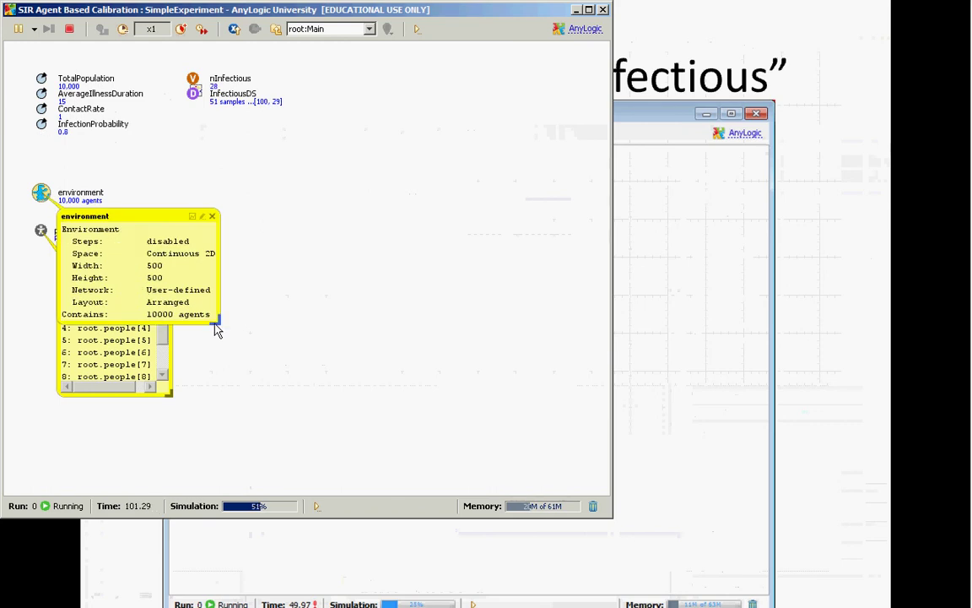
{"action": "left_click_drag", "start_coordinate": [217, 322], "coordinate": [419, 393]}
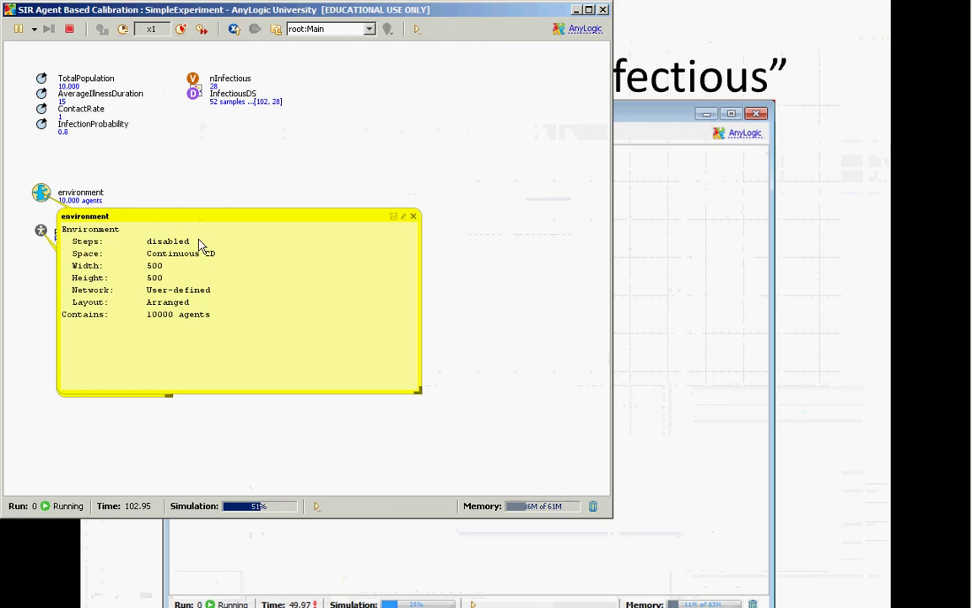
{"action": "left_click", "coordinate": [413, 217]}
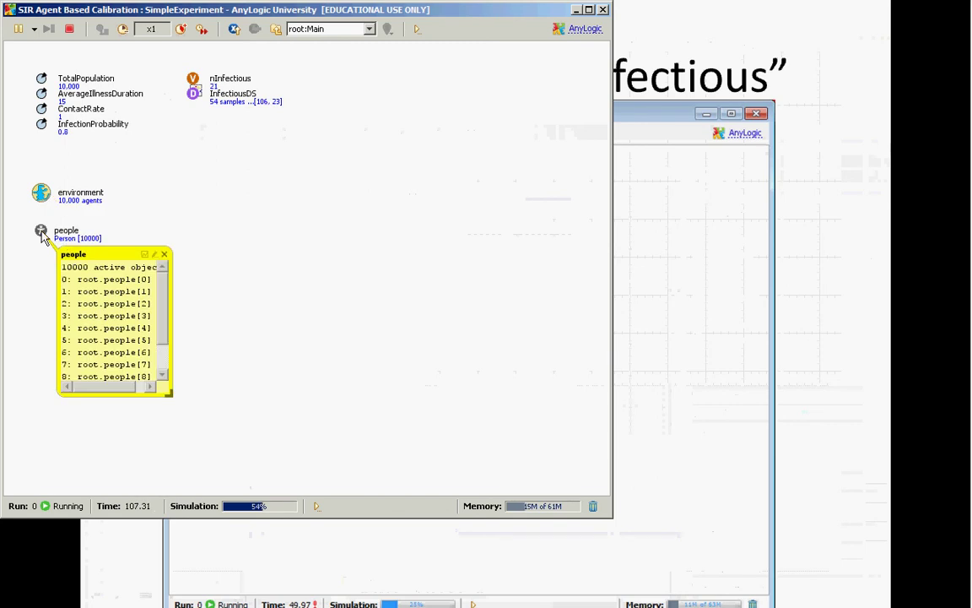
{"action": "left_click_drag", "start_coordinate": [169, 397], "coordinate": [443, 493]}
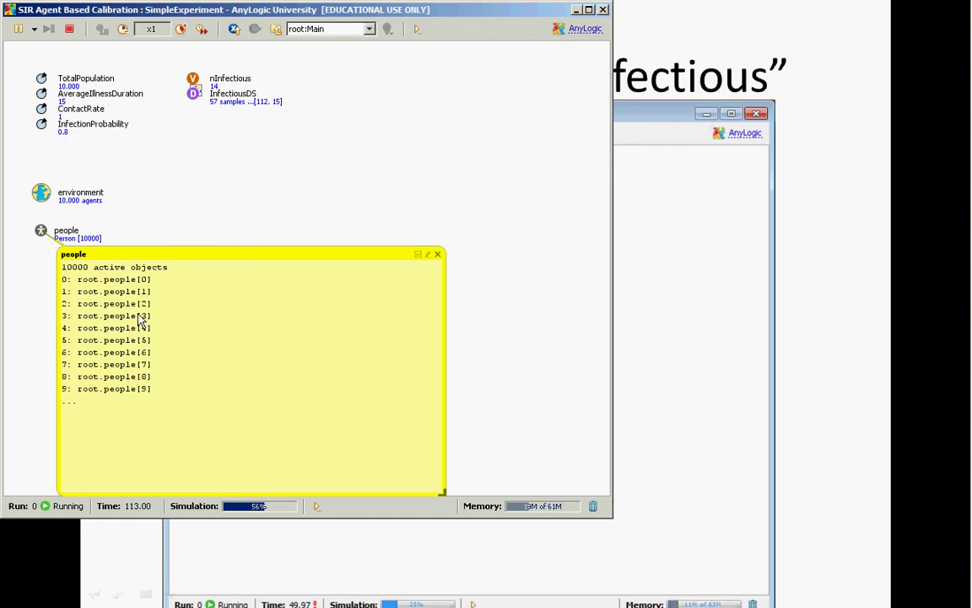
{"action": "double_click", "coordinate": [133, 317]}
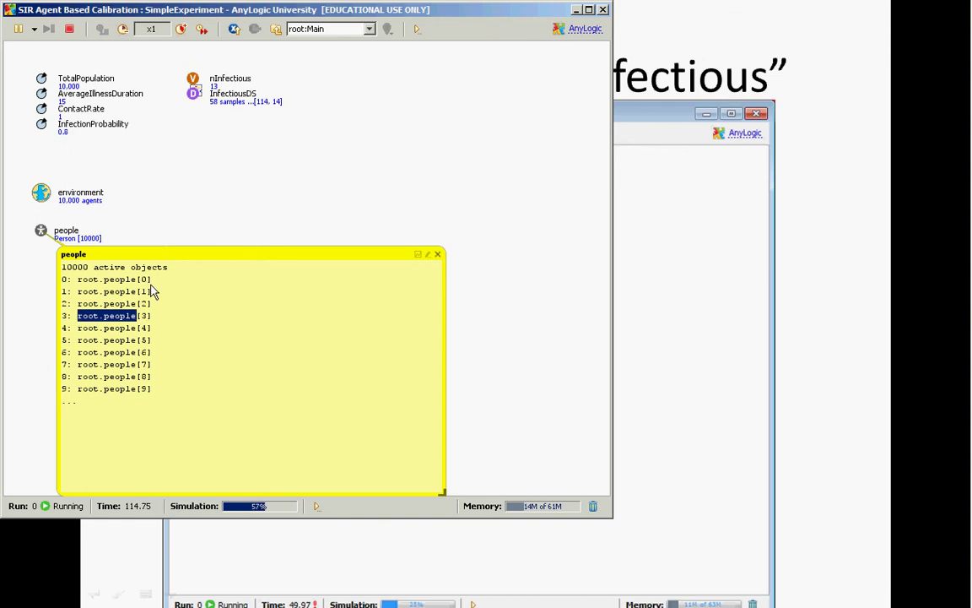
{"action": "left_click", "coordinate": [439, 254]}
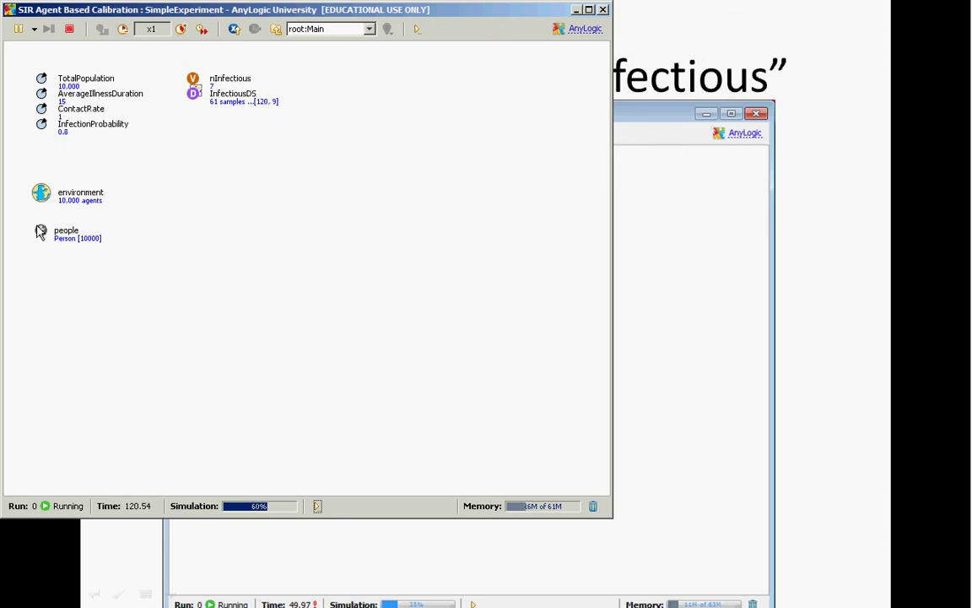
- Inspect nInfectious and InfectiousDS, enlarging the InfectiousDS table to list many time/value rows
{"action": "left_click", "coordinate": [194, 81]}
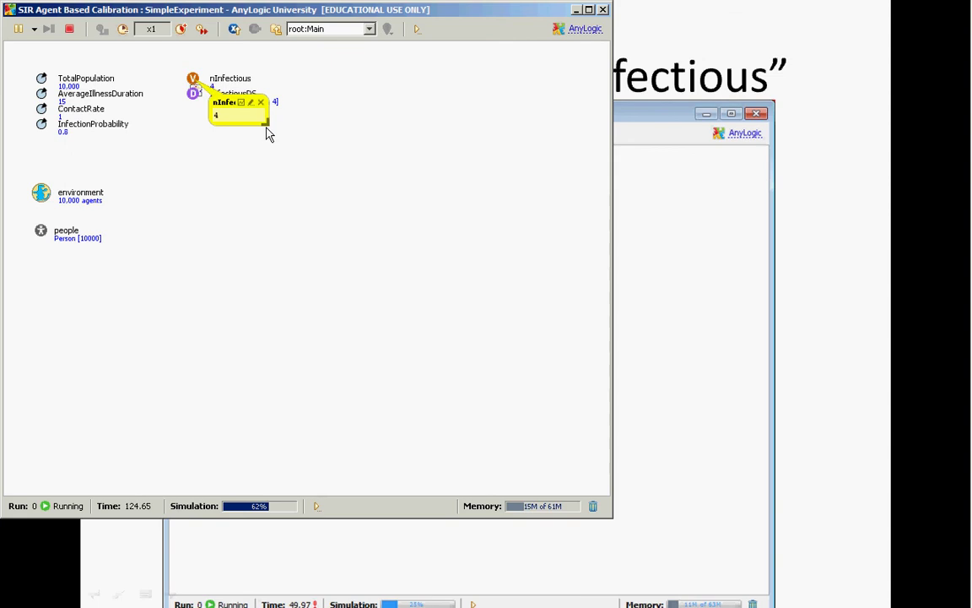
{"action": "left_click", "coordinate": [194, 93]}
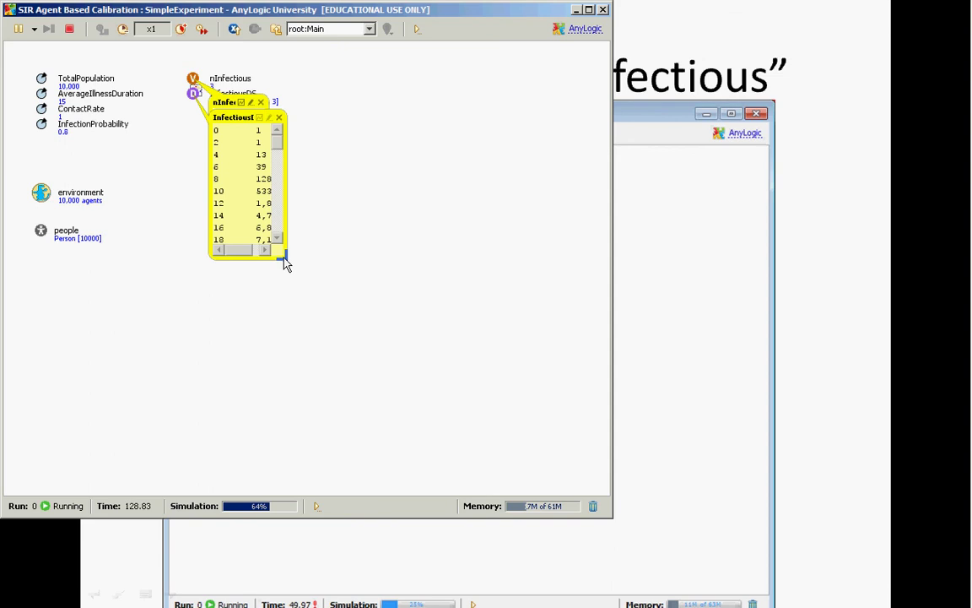
{"action": "left_click_drag", "start_coordinate": [287, 265], "coordinate": [538, 407]}
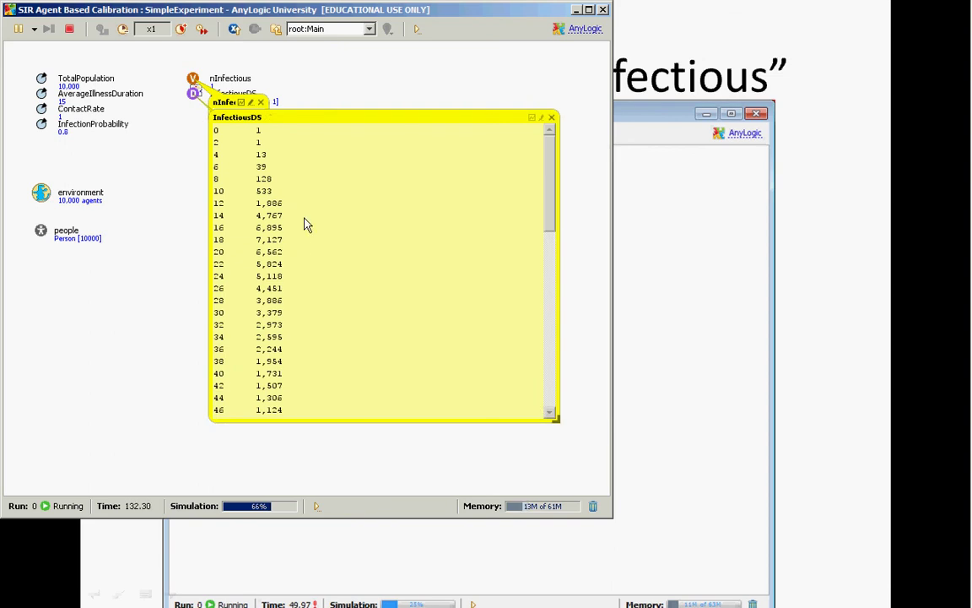
- Switch to the AnyLogic editor showing the SimpleExperiment setup page
{"action": "key", "text": "alt+Tab"}
{"action": "key", "text": "Tab"}
{"action": "key", "text": "alt+Tab"}
{"action": "key", "text": "Tab"}
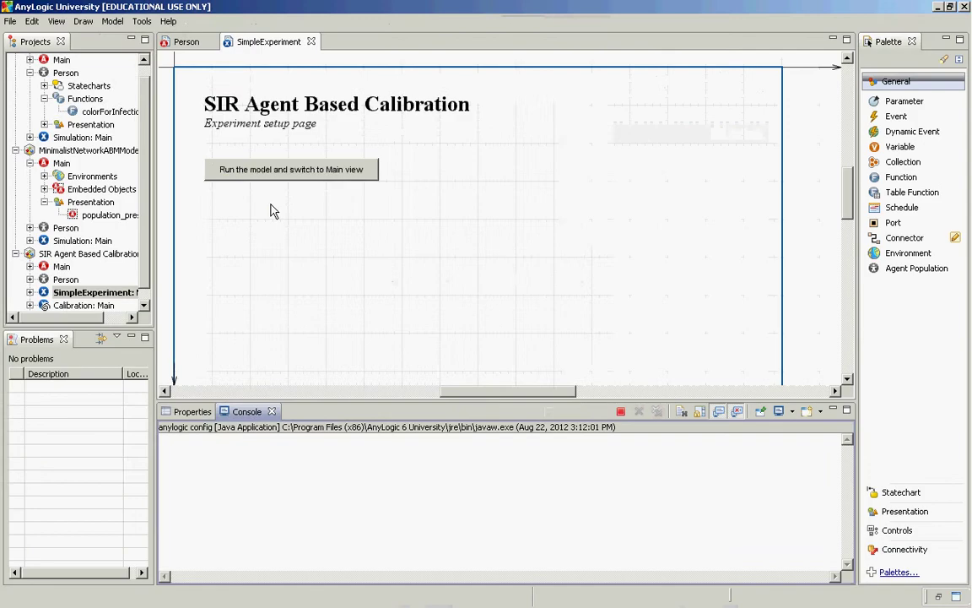
- Move past the recorder and running model to the PowerPoint 'Graph of Variable' slide
{"action": "key", "text": "alt+Tab"}
{"action": "key", "text": "alt+Tab"}
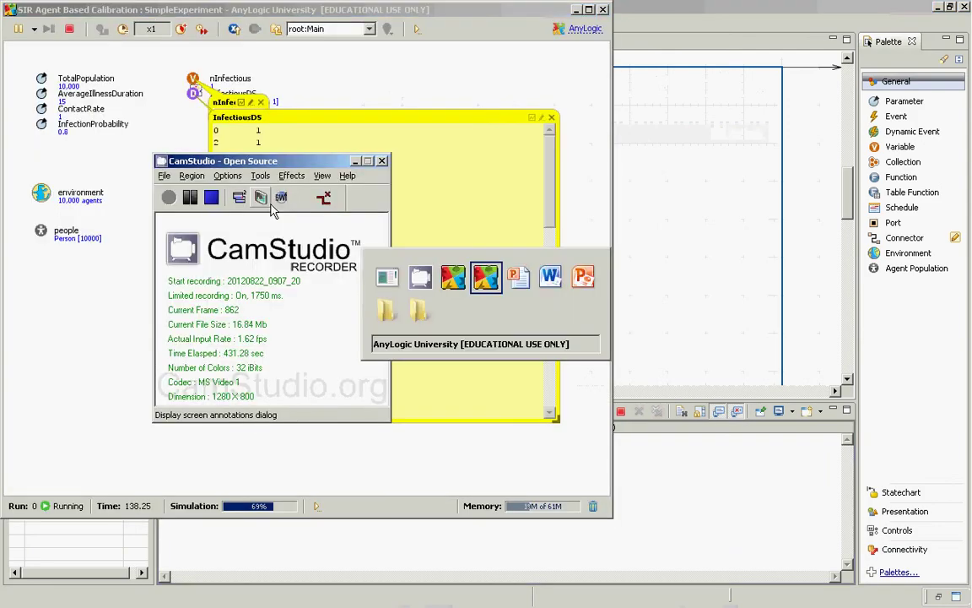
{"action": "key", "text": "Tab"}
{"action": "key", "text": "Tab"}
{"action": "key", "text": "Tab"}
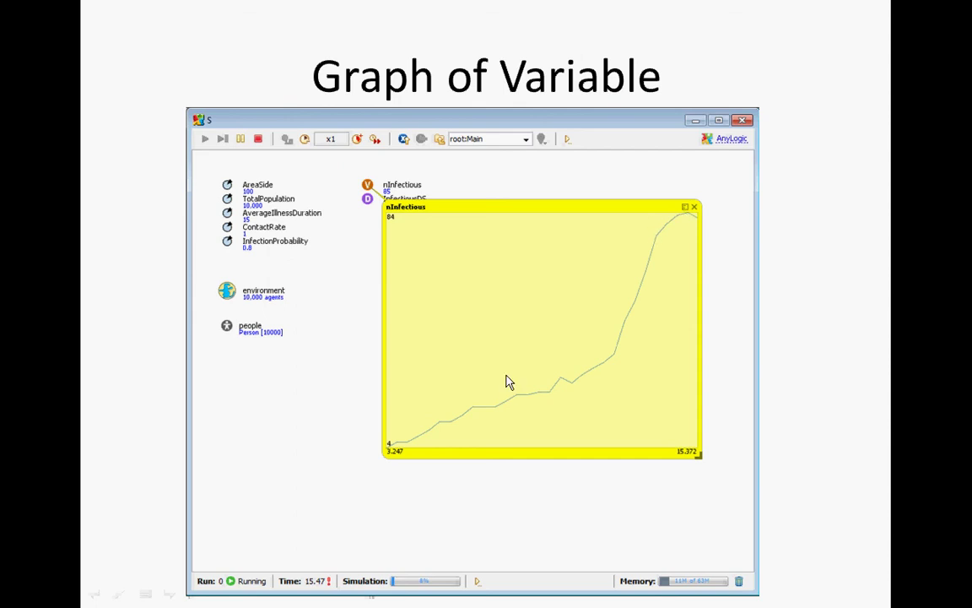
- Advance the slides to 'Pasting Into Excel', then return to the running AnyLogic model
{"action": "left_click", "coordinate": [557, 374]}
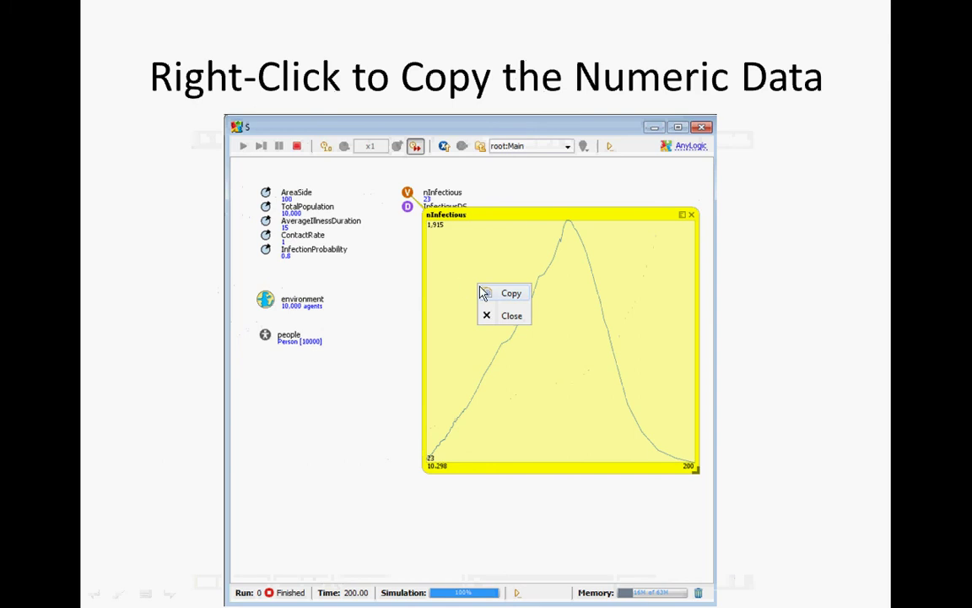
{"action": "left_click", "coordinate": [496, 309]}
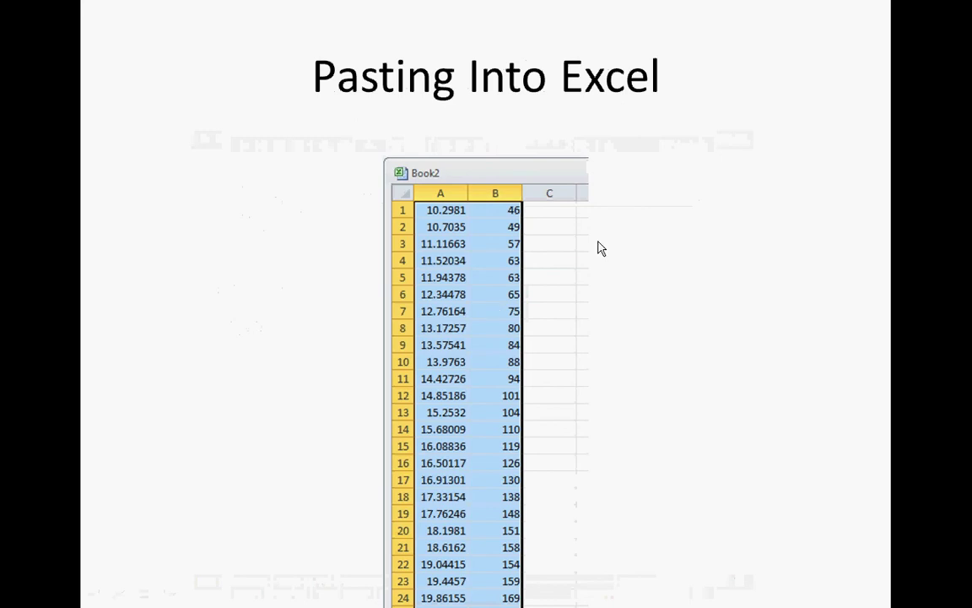
{"action": "key", "text": "F9"}
{"action": "key", "text": "alt+Tab"}
{"action": "key", "text": "alt+Tab"}
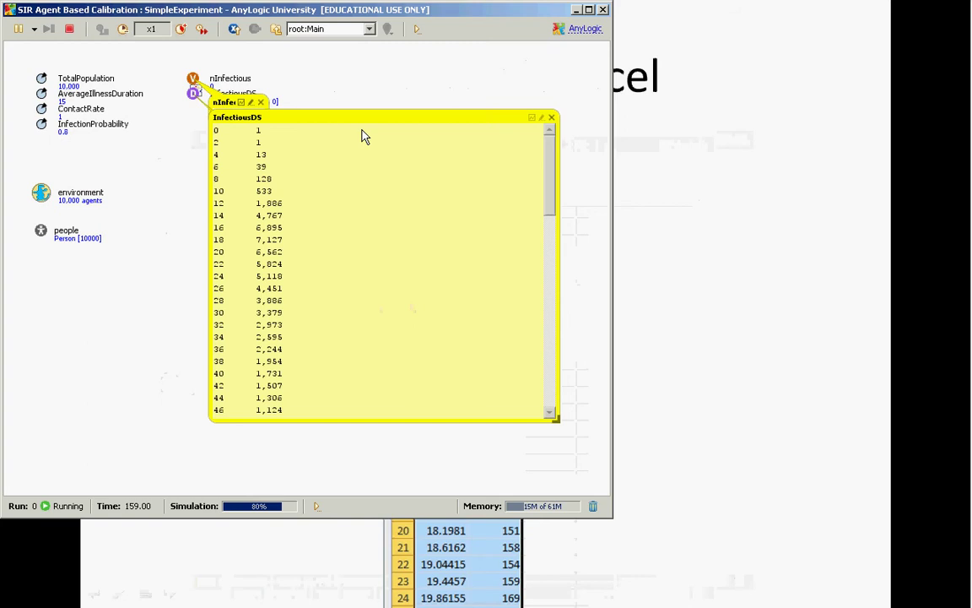
- Close InfectiousDS, show an enlarged nInfectious chart, and restart the model run
{"action": "left_click", "coordinate": [551, 117]}
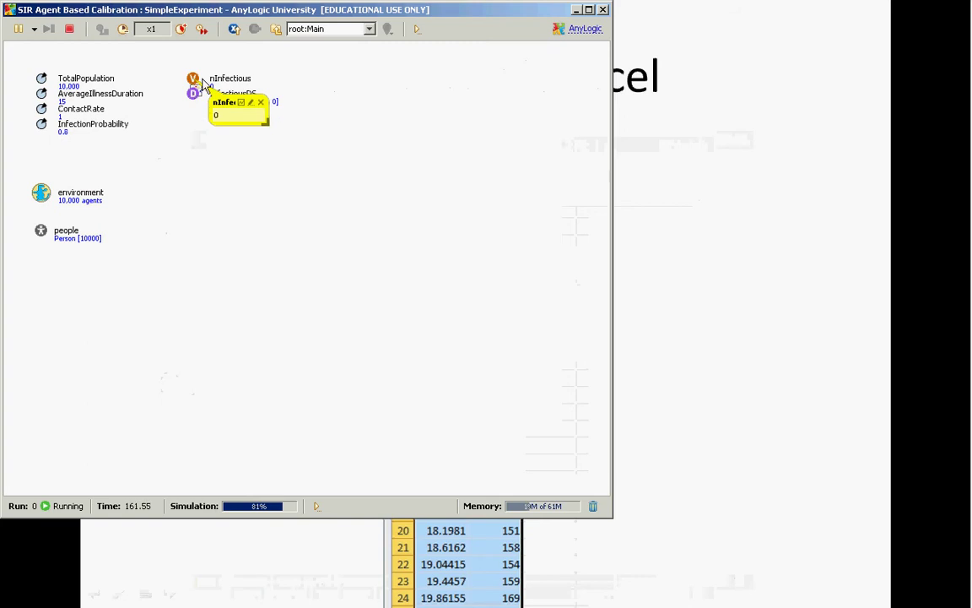
{"action": "left_click", "coordinate": [265, 123]}
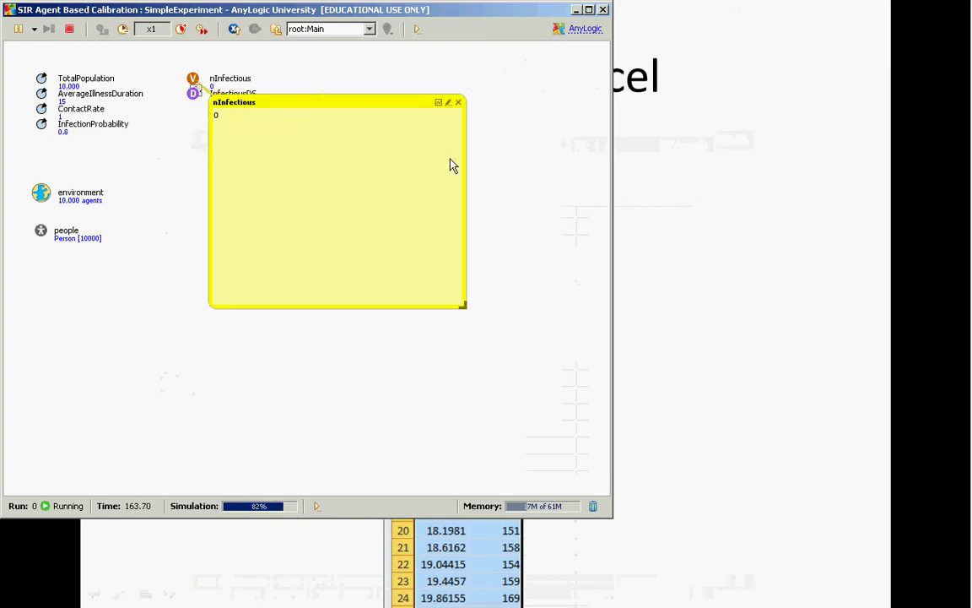
{"action": "left_click", "coordinate": [438, 103]}
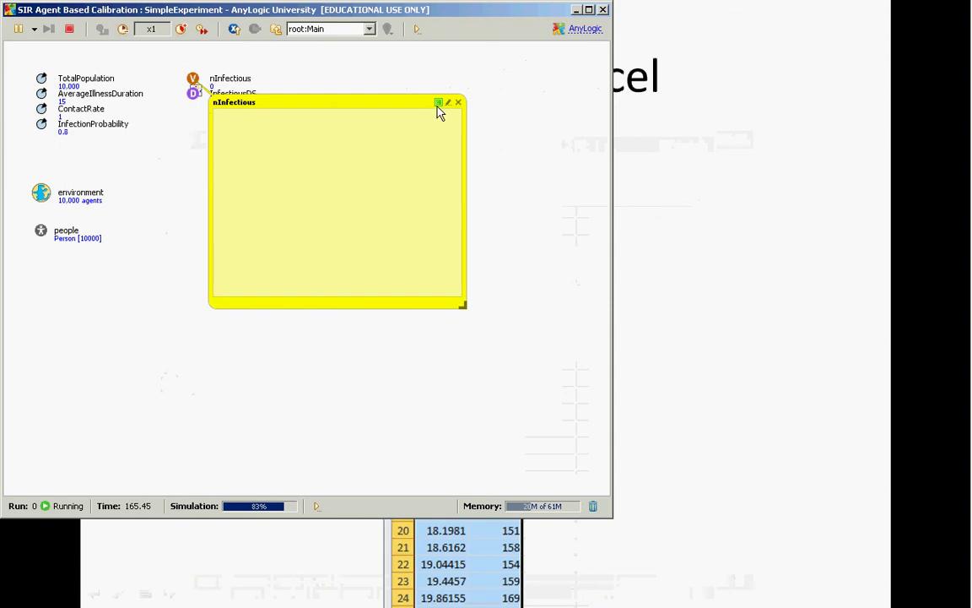
{"action": "left_click", "coordinate": [70, 28]}
{"action": "left_click", "coordinate": [135, 142]}
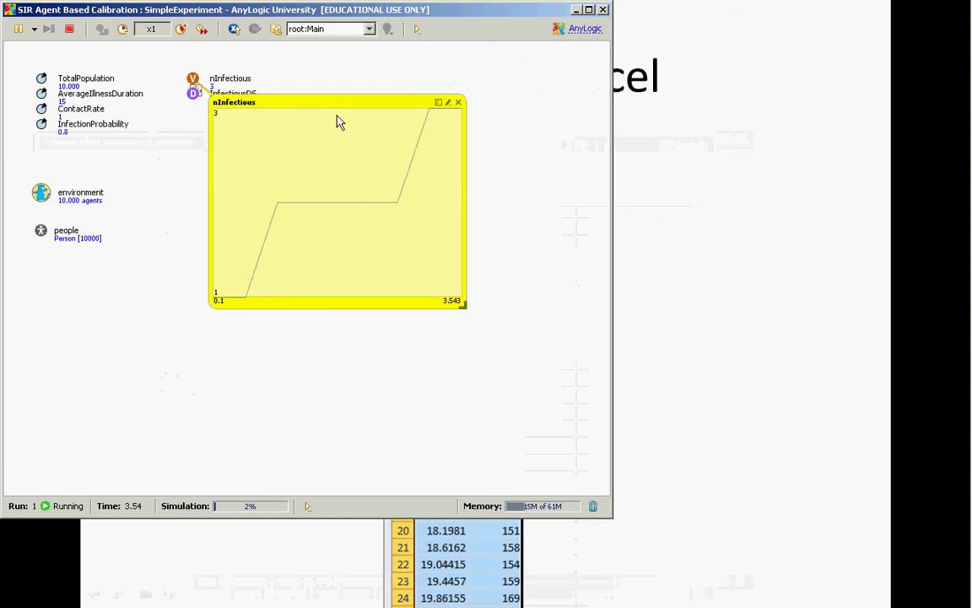
{"action": "left_click", "coordinate": [438, 102]}
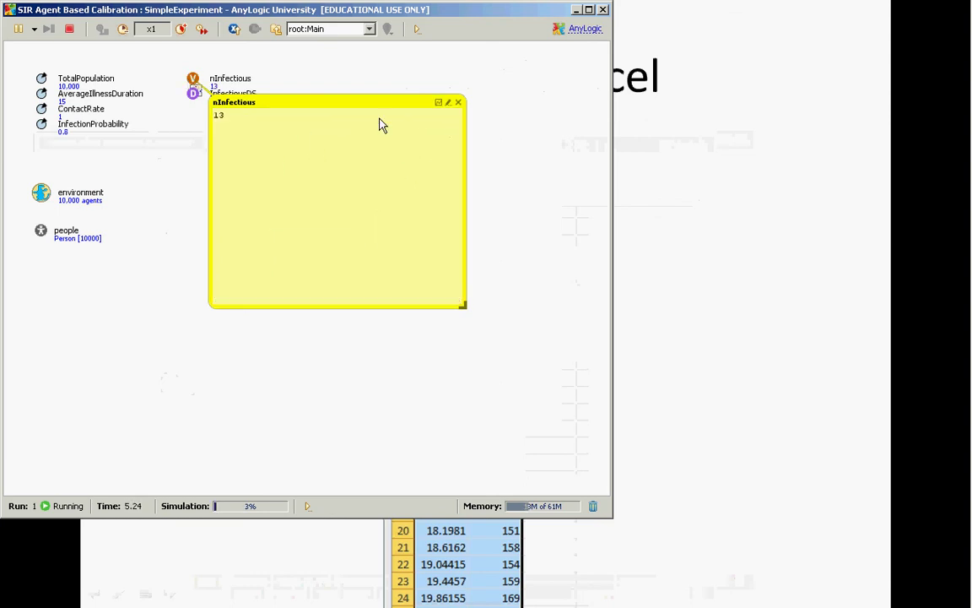
{"action": "left_click", "coordinate": [438, 103]}
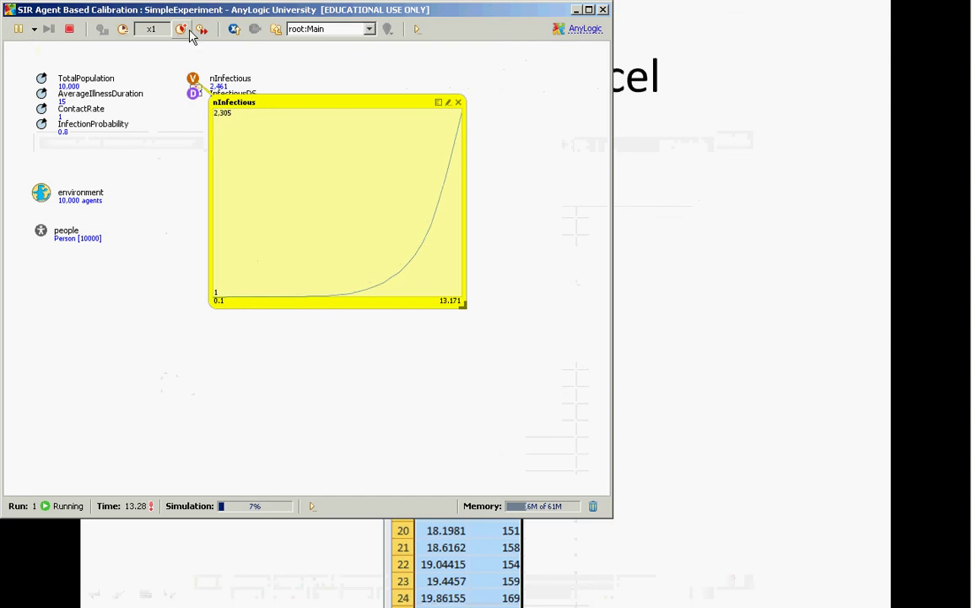
- Run at x25 speed, pause at time 50.87, and copy the nInfectious chart data
{"action": "left_click", "coordinate": [182, 32]}
{"action": "left_click", "coordinate": [183, 32]}
{"action": "left_click", "coordinate": [183, 31]}
{"action": "left_click", "coordinate": [182, 31]}
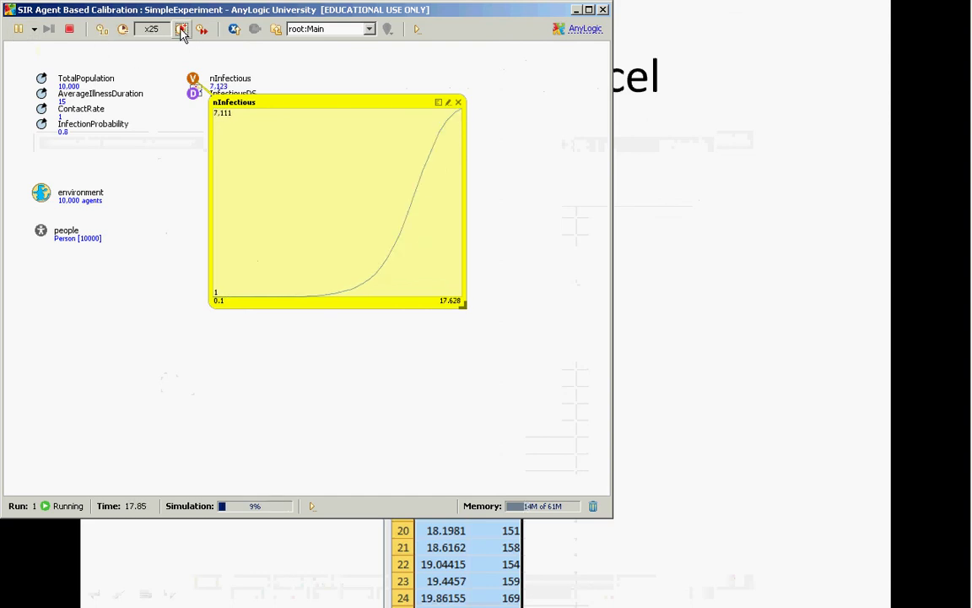
{"action": "left_click", "coordinate": [18, 29]}
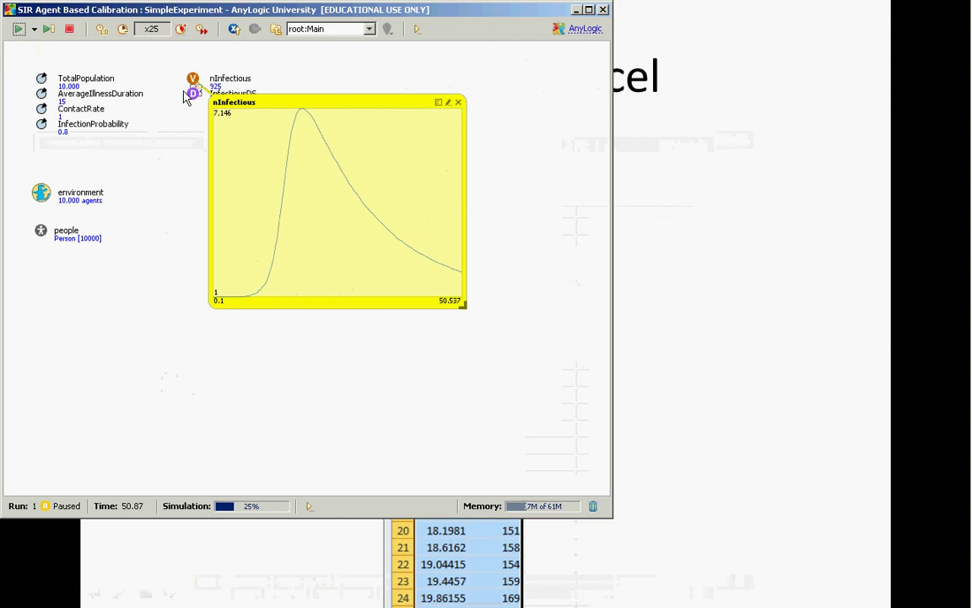
{"action": "right_click", "coordinate": [286, 143]}
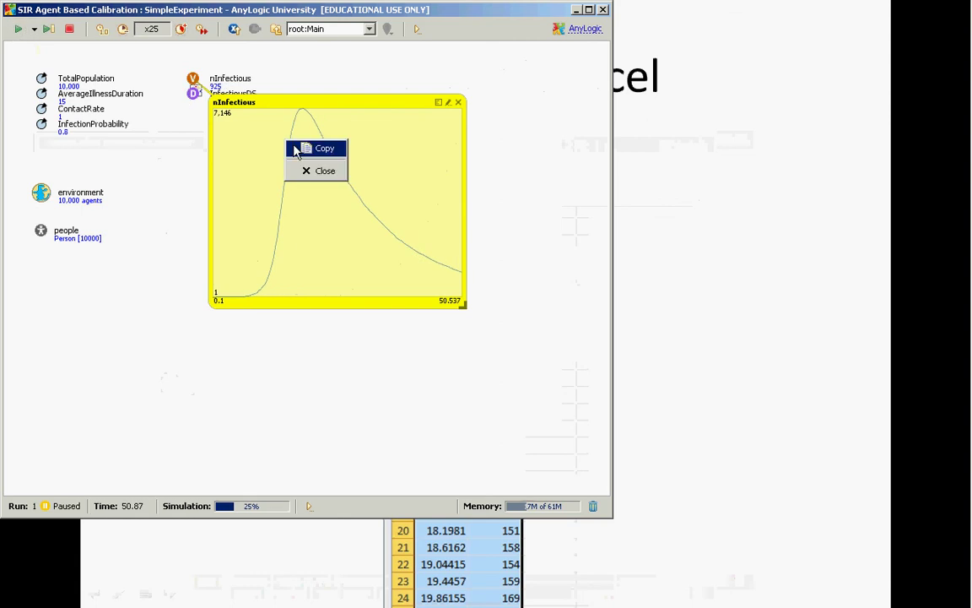
{"action": "left_click", "coordinate": [298, 150]}
{"action": "key", "text": "super"}
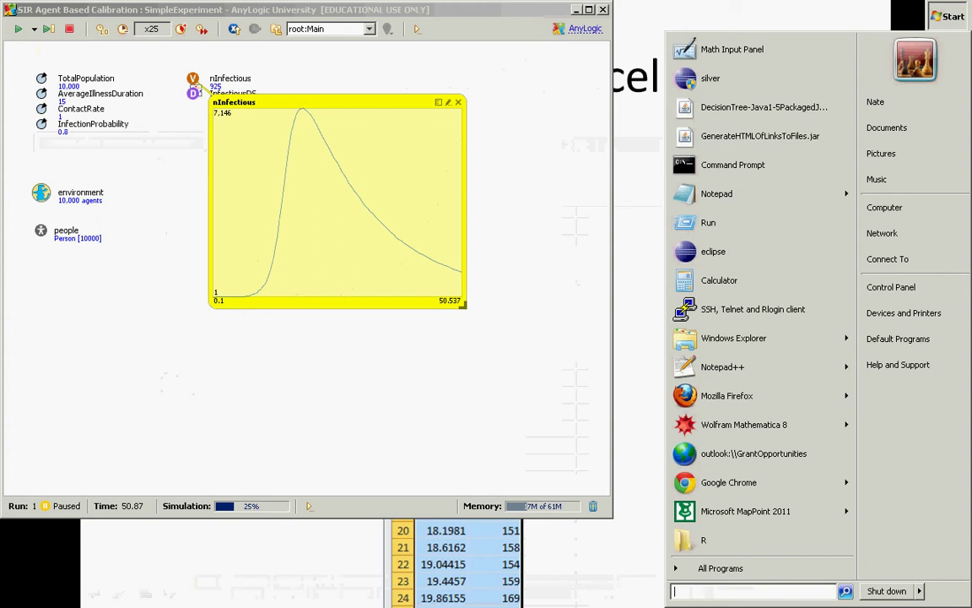
- Launch Microsoft Excel 2010 from the Microsoft Office program group and select cell E3
{"action": "left_click", "coordinate": [709, 568]}
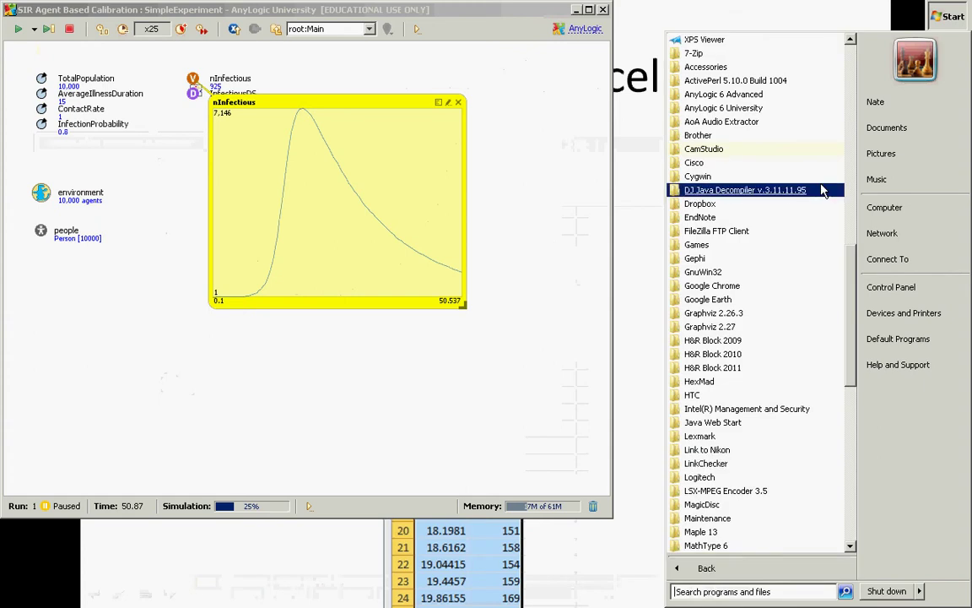
{"action": "scroll", "coordinate": [804, 242], "scroll_direction": "down", "scroll_amount": 1}
{"action": "scroll", "coordinate": [804, 243], "scroll_direction": "down", "scroll_amount": 6}
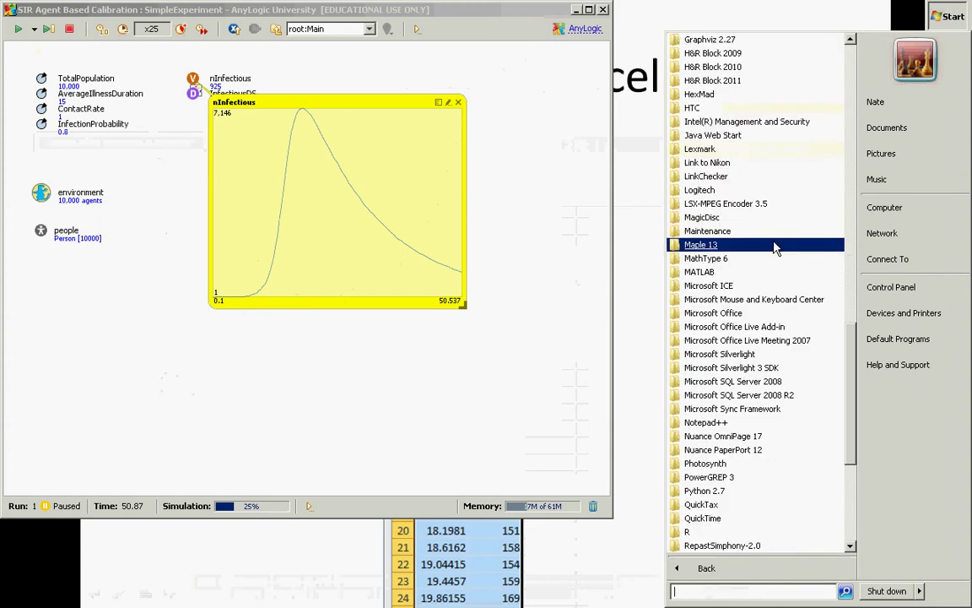
{"action": "left_click", "coordinate": [739, 315]}
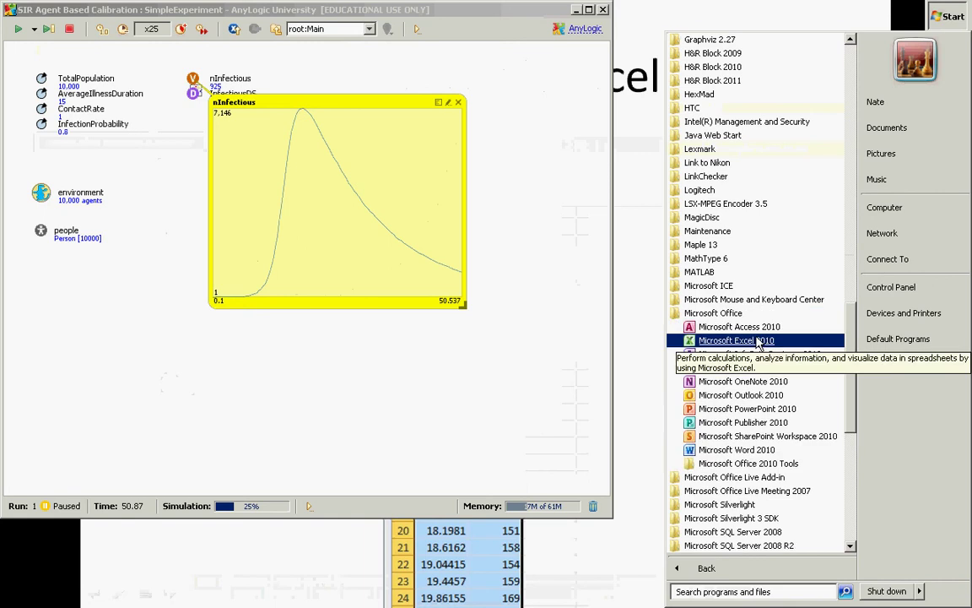
{"action": "left_click", "coordinate": [753, 340]}
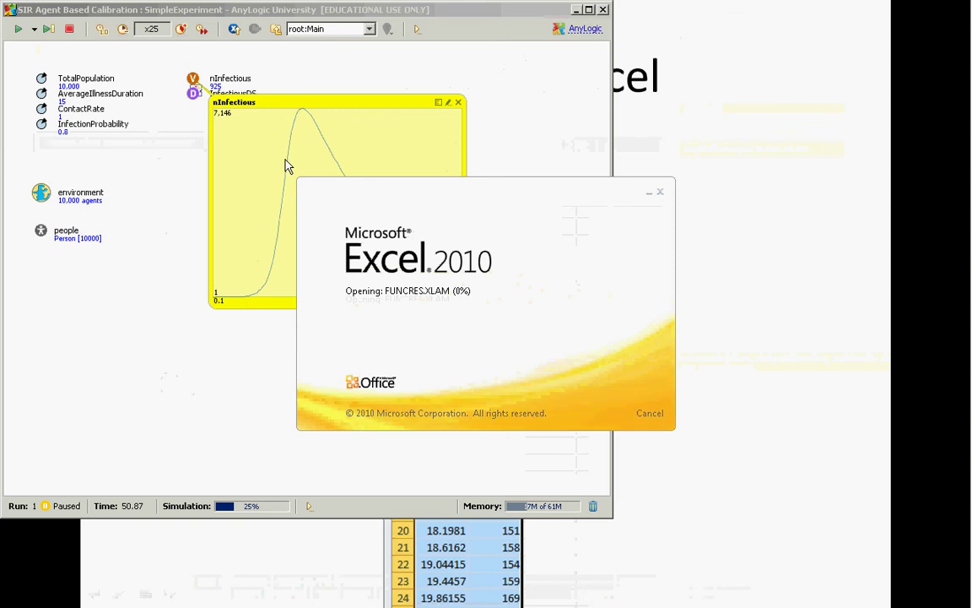
{"action": "left_click", "coordinate": [264, 284]}
- Paste the nInfectious data at E3, maximize Excel, and check the pasted range
{"action": "key", "text": "ctrl+v"}
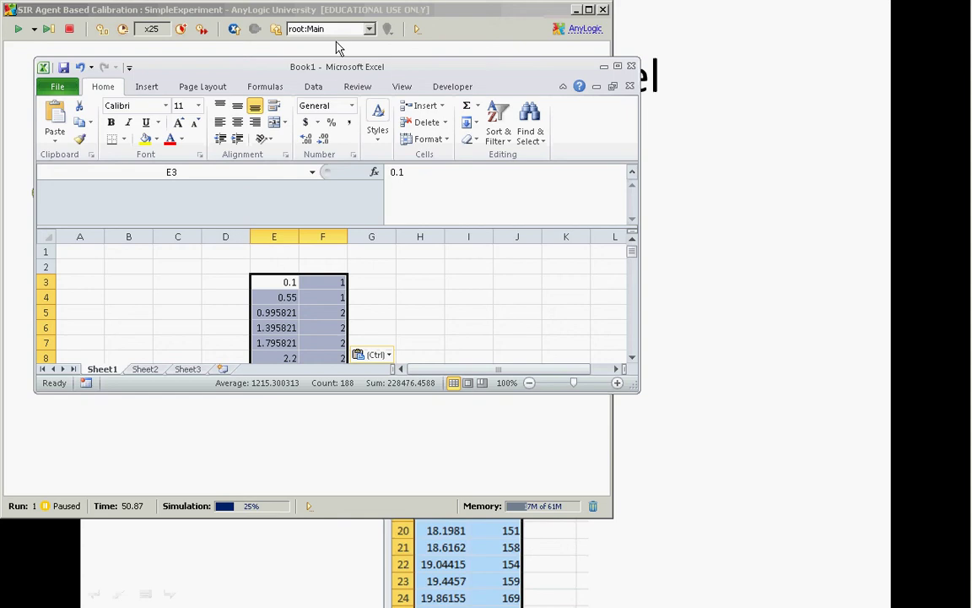
{"action": "double_click", "coordinate": [306, 67]}
{"action": "left_click", "coordinate": [335, 297]}
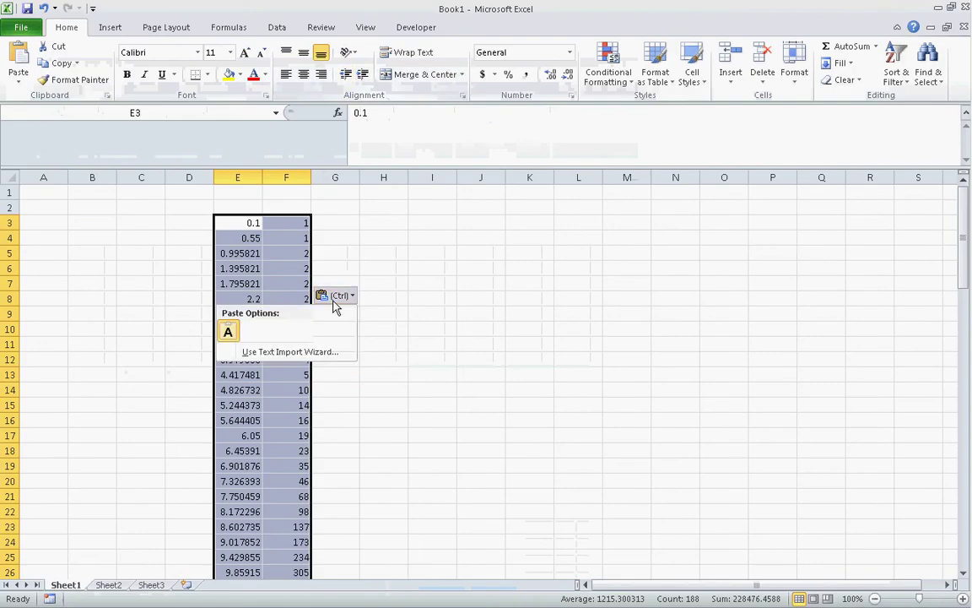
{"action": "key", "text": "Escape"}
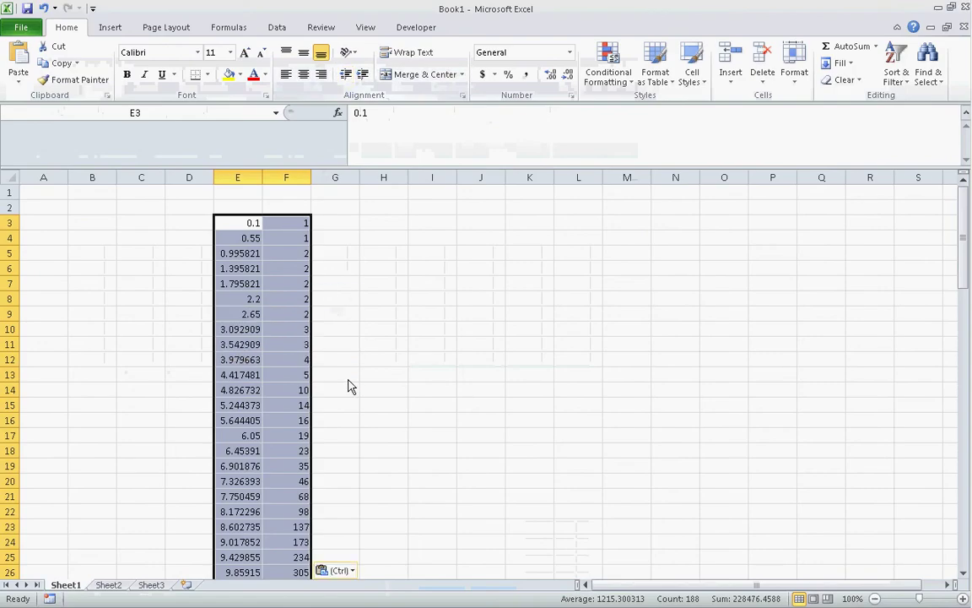
{"action": "key", "text": "ctrl+Down"}
{"action": "key", "text": "Right"}
{"action": "key", "text": "ctrl+Up"}
{"action": "key", "text": "ctrl+Up"}
{"action": "key", "text": "Left"}
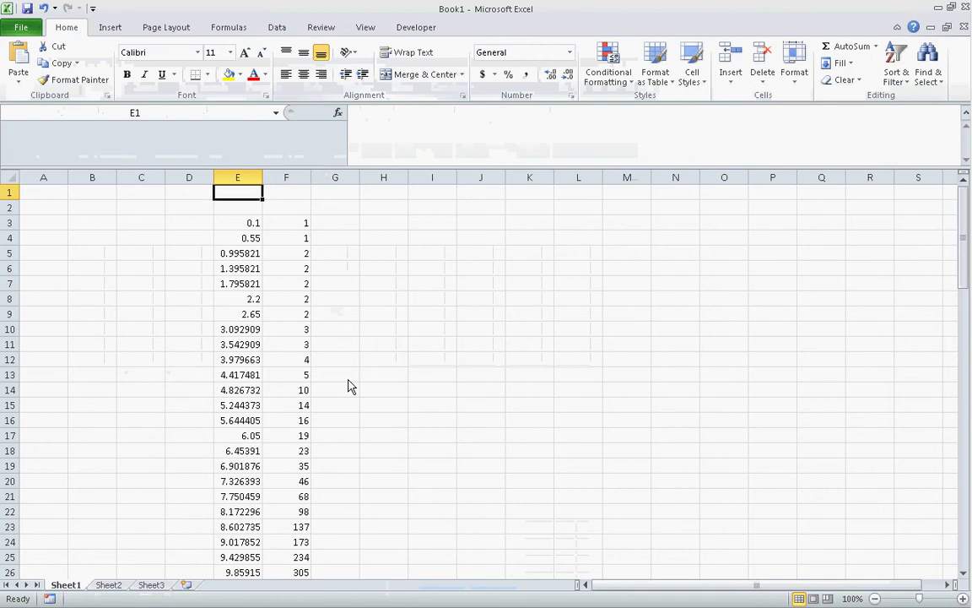
{"action": "key", "text": "Down"}
- Add the headings 'Time' in E2 and 'Prevalent Case Count' in F2
{"action": "type", "text": "Time"}
{"action": "key", "text": "Tab"}
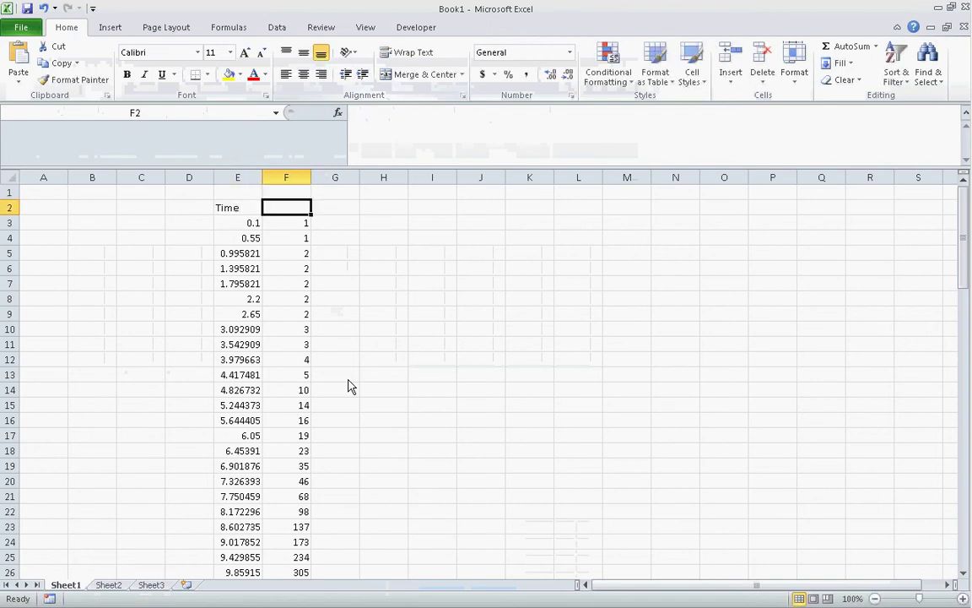
{"action": "key", "text": "alt+Tab"}
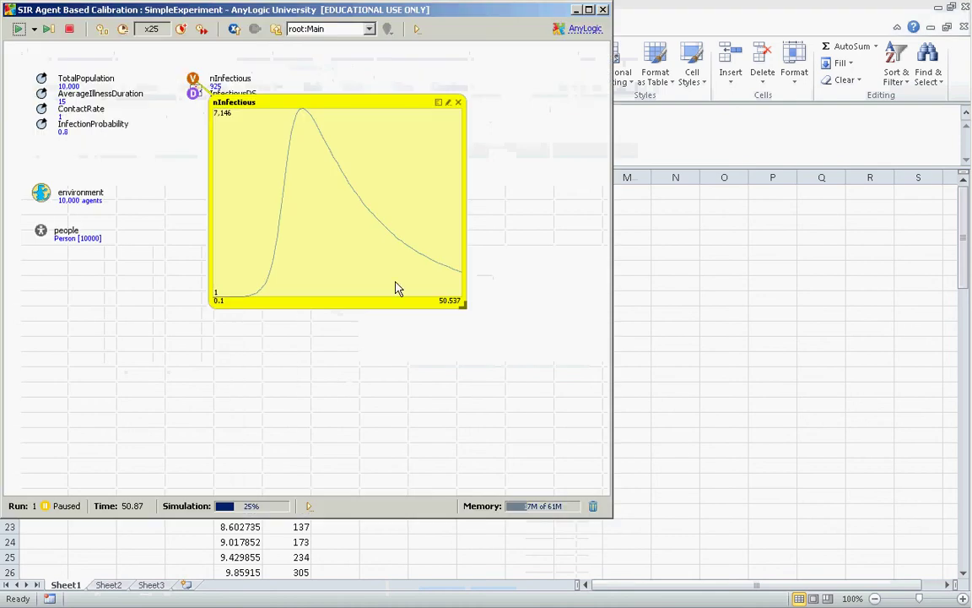
{"action": "key", "text": "alt+Tab"}
{"action": "type", "text": "Count of"}
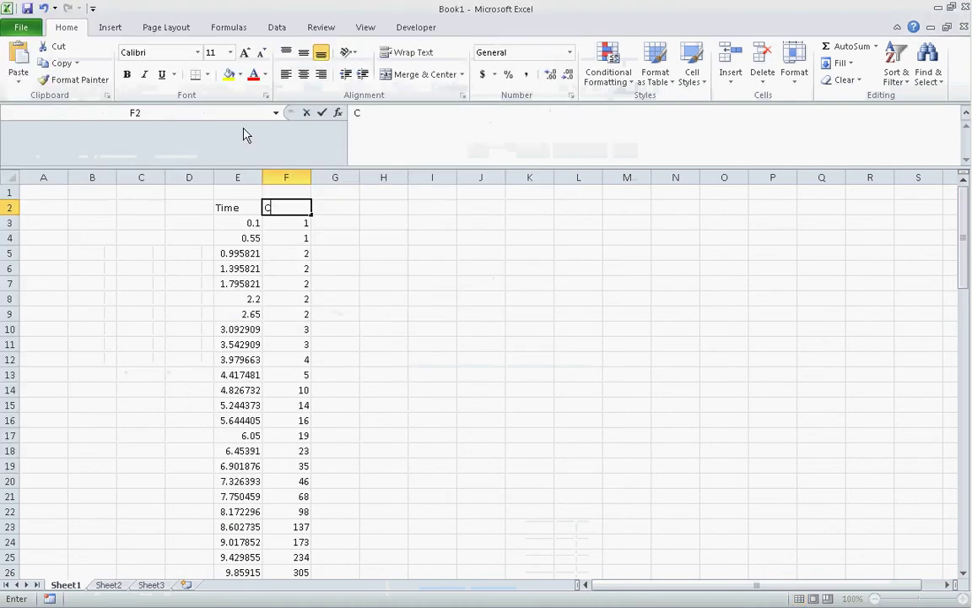
{"action": "key", "text": "BackSpace"}
{"action": "key", "text": "BackSpace"}
{"action": "key", "text": "BackSpace"}
{"action": "key", "text": "BackSpace"}
{"action": "key", "text": "BackSpace"}
{"action": "key", "text": "BackSpace"}
{"action": "key", "text": "BackSpace"}
{"action": "key", "text": "BackSpace"}
{"action": "key", "text": "BackSpace"}
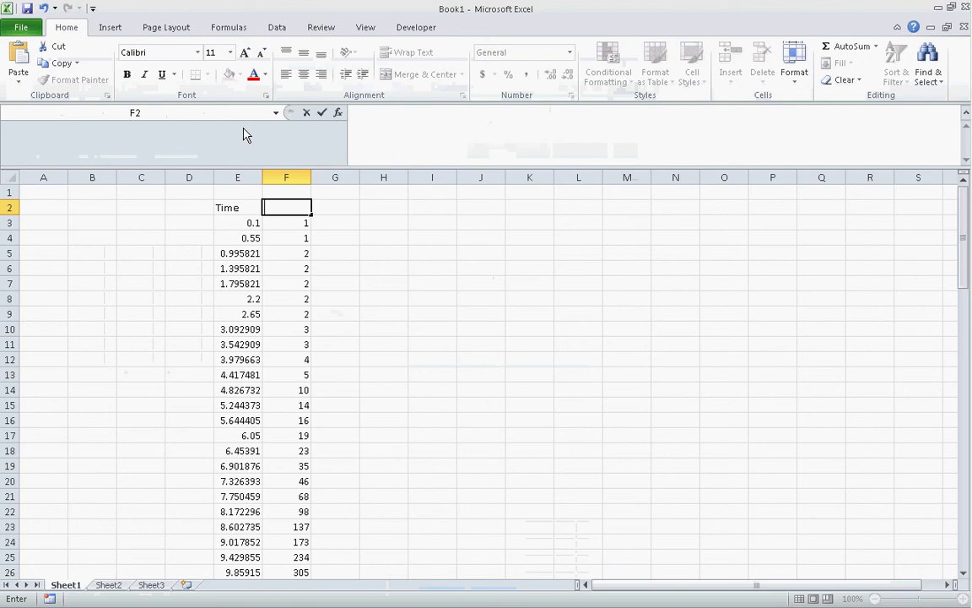
{"action": "type", "text": "Prevalent C"}
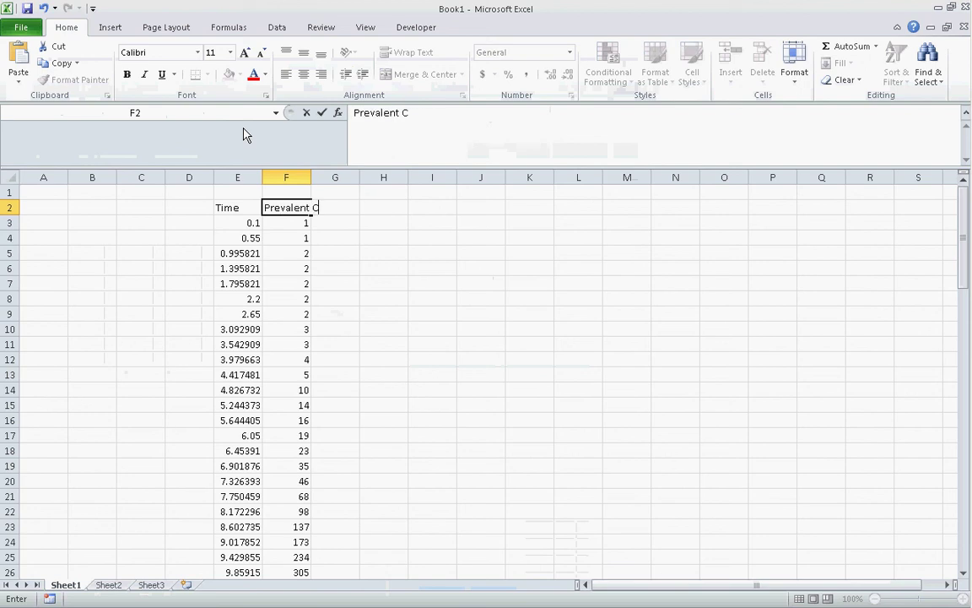
{"action": "type", "text": "ase Count"}
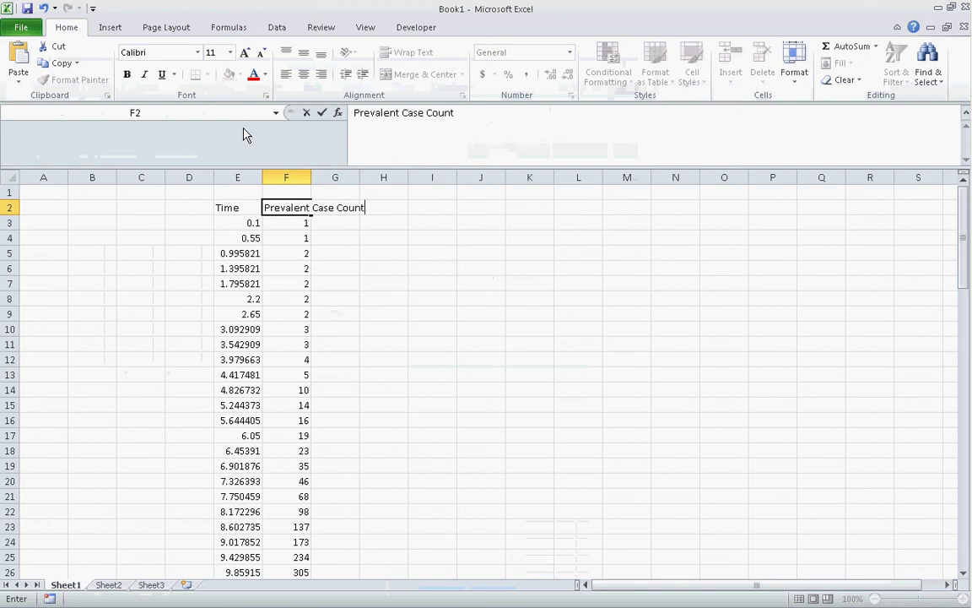
{"action": "key", "text": "Return"}
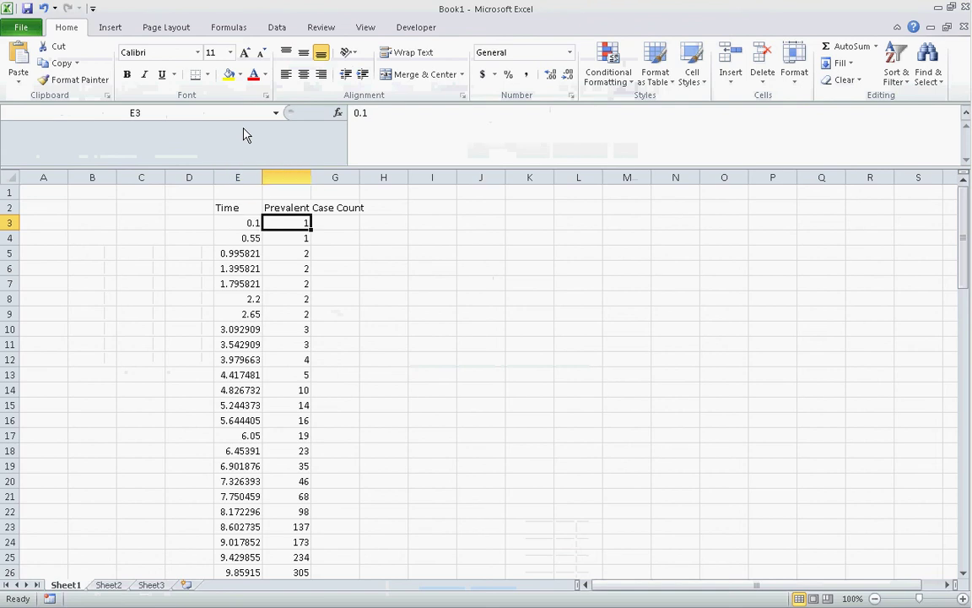
- Review the pasted count values, then return to the AnyLogic run window
{"action": "key", "text": "alt"}
{"action": "key", "text": "alt+Tab"}
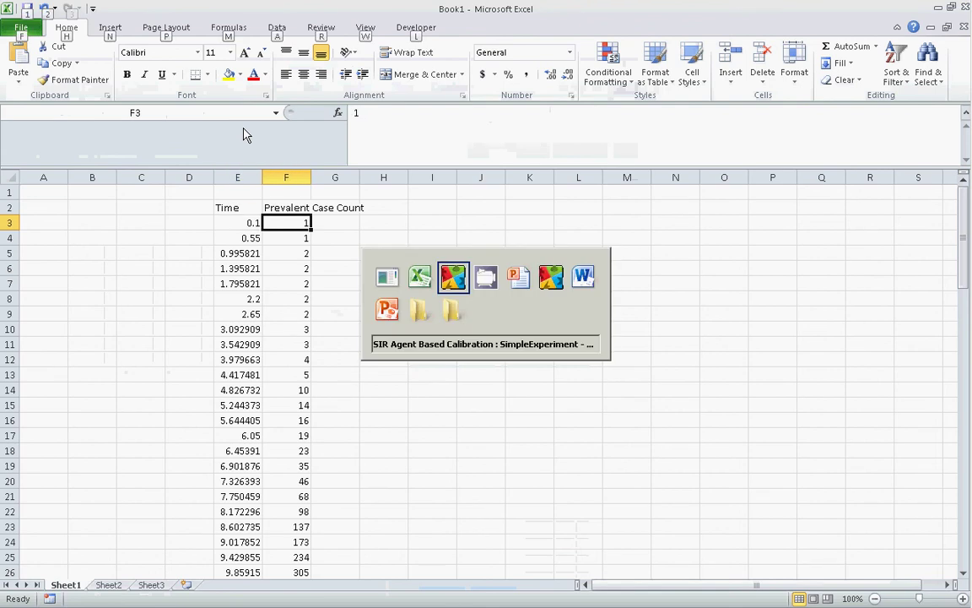
{"action": "key", "text": "alt+Tab"}
{"action": "key", "text": "Down"}
{"action": "key", "text": "Down"}
{"action": "key", "text": "Right"}
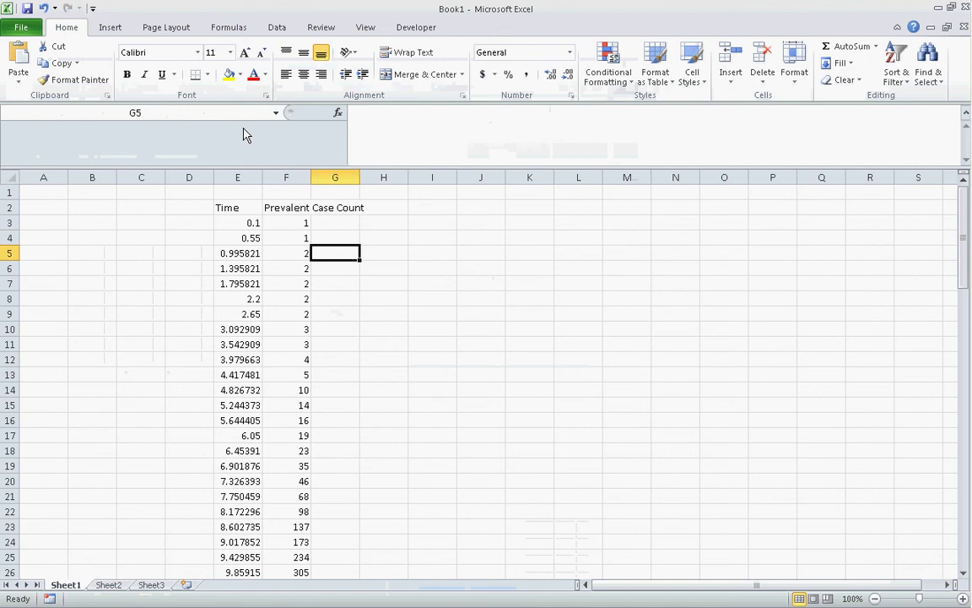
{"action": "key", "text": "Left"}
{"action": "key", "text": "Down"}
{"action": "key", "text": "Left"}
{"action": "key", "text": "Up"}
{"action": "key", "text": "Right"}
{"action": "key", "text": "Up"}
{"action": "key", "text": "Up"}
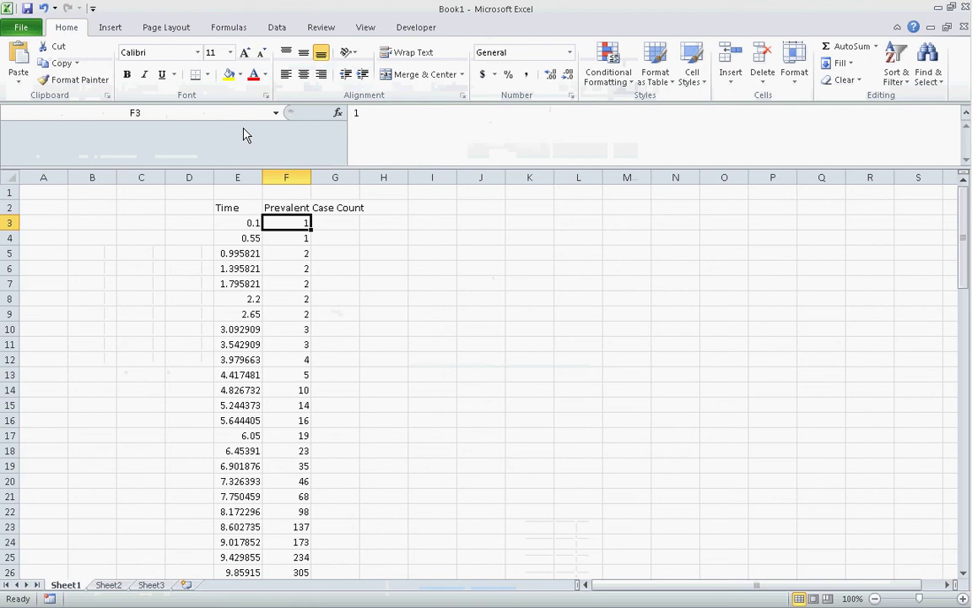
{"action": "key", "text": "alt+Tab"}
{"action": "key", "text": "Tab"}
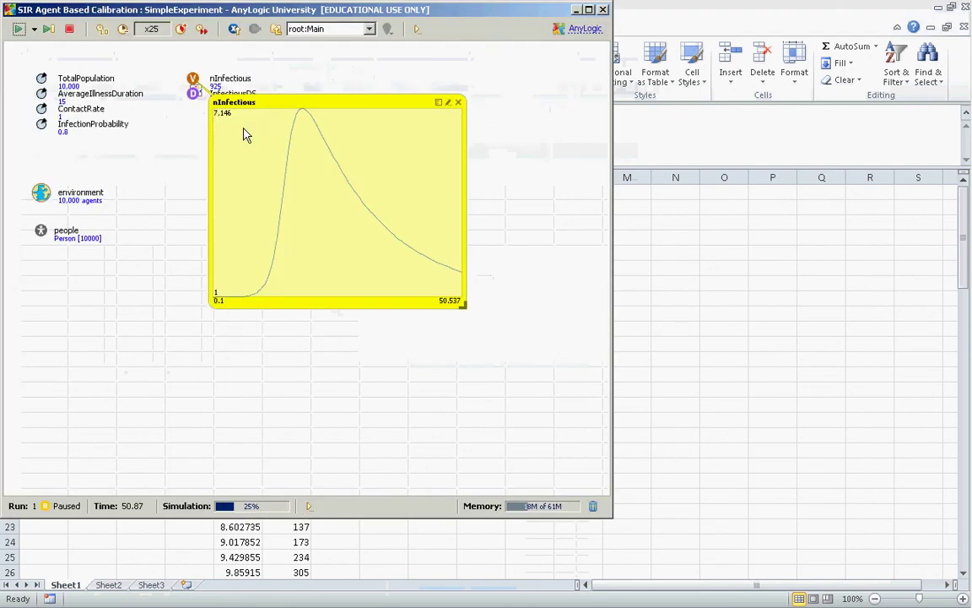
- Replace the nInfectious chart with an enlarged InfectiousDS table and resume the run to time 200
{"action": "left_click", "coordinate": [458, 103]}
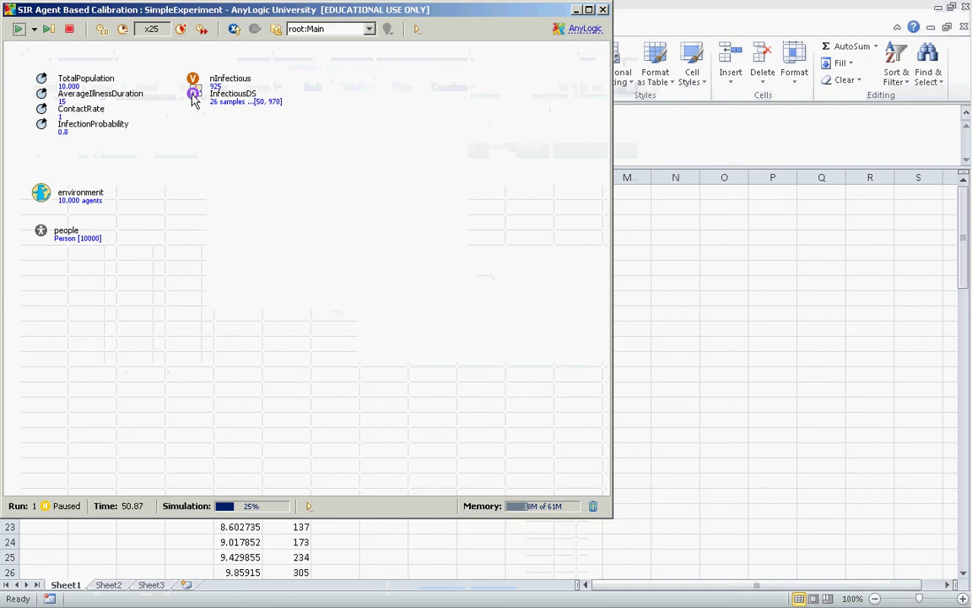
{"action": "left_click", "coordinate": [193, 95]}
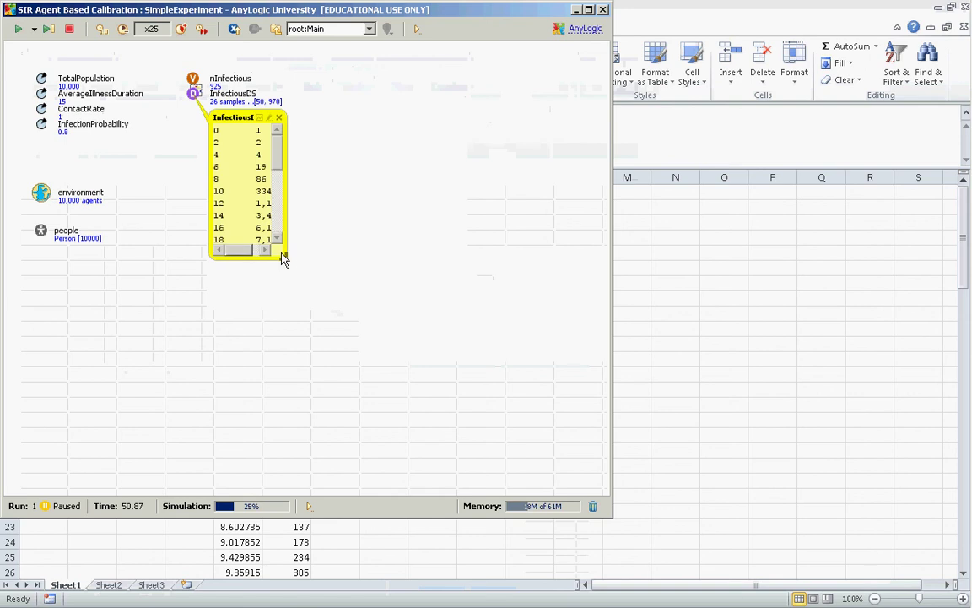
{"action": "left_click_drag", "start_coordinate": [288, 261], "coordinate": [603, 494]}
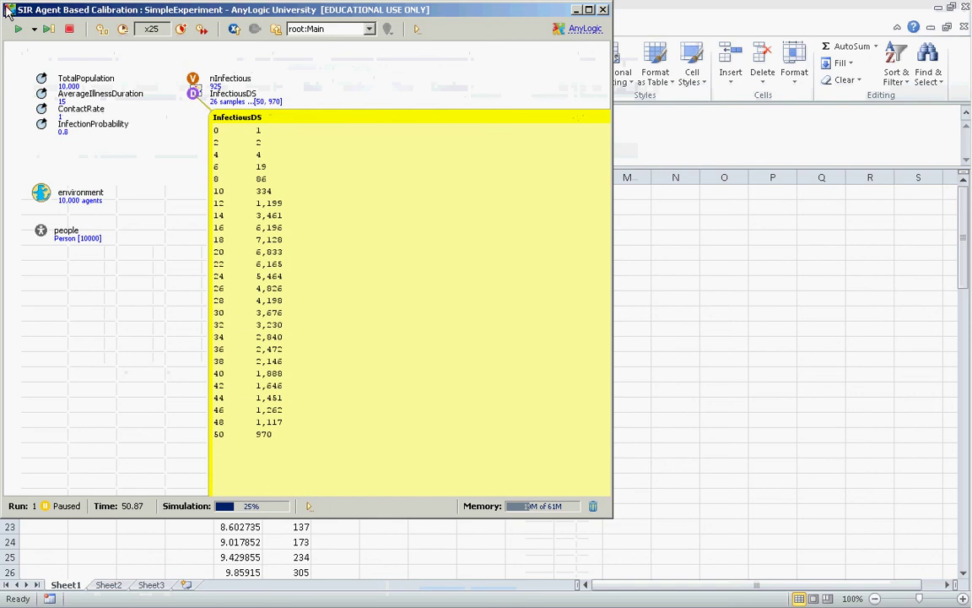
{"action": "left_click", "coordinate": [18, 29]}
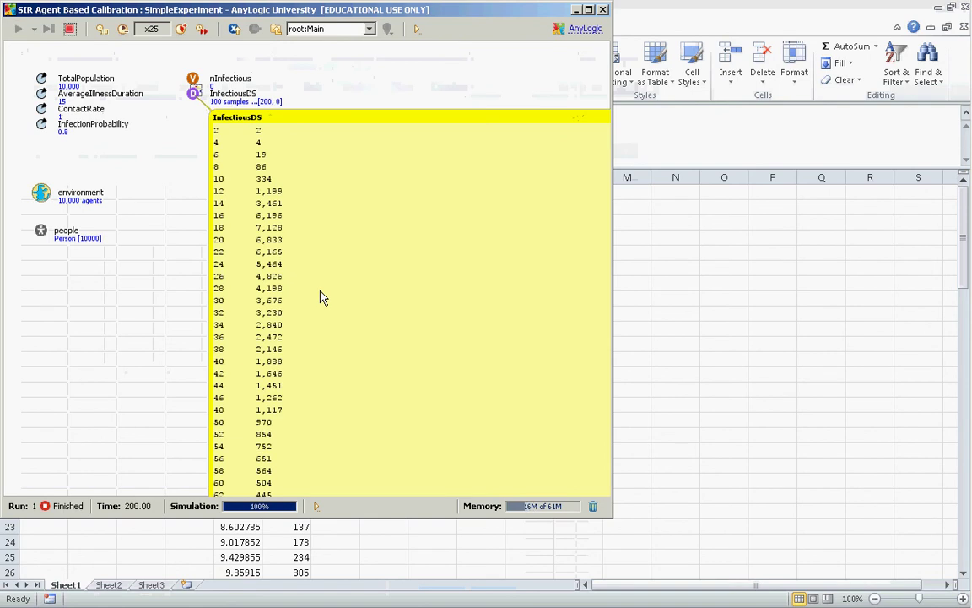
- Copy the 100-sample InfectiousDS table and select cell I3 in Excel
{"action": "right_click", "coordinate": [326, 274]}
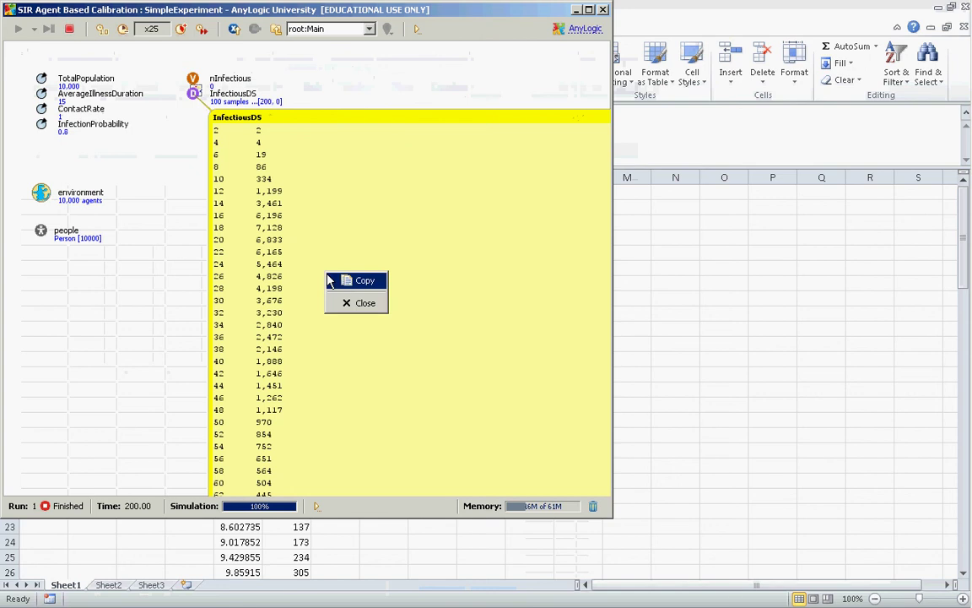
{"action": "left_click", "coordinate": [355, 281]}
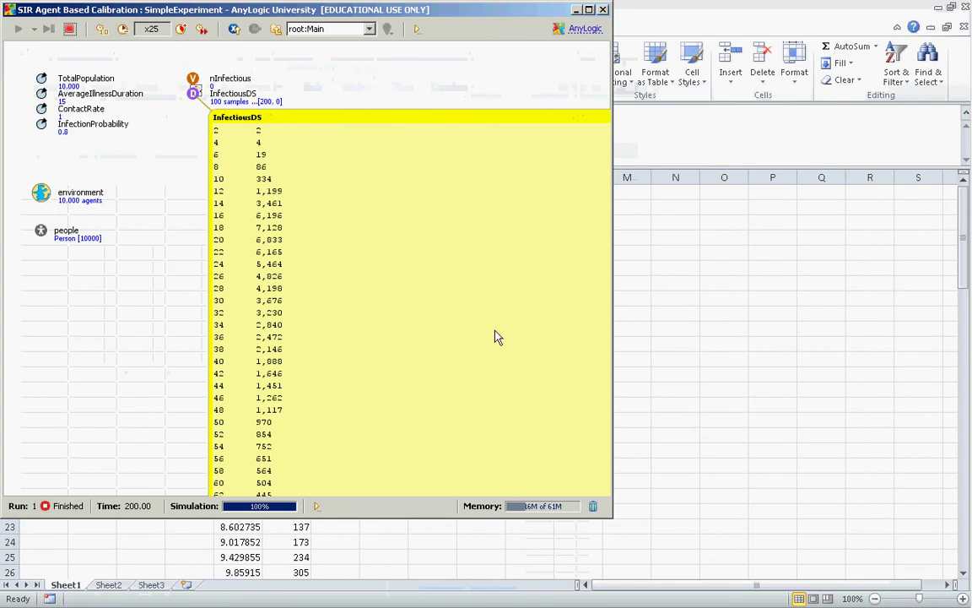
{"action": "left_click", "coordinate": [662, 247]}
{"action": "left_click", "coordinate": [448, 222]}
- Paste the InfectiousDS time and count values at I3, then return to AnyLogic
{"action": "key", "text": "ctrl+v"}
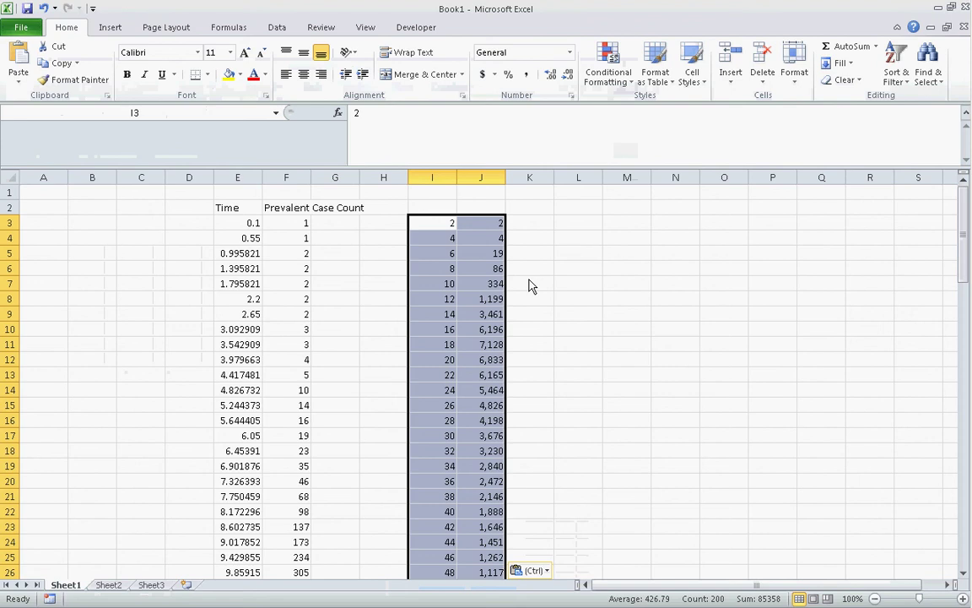
{"action": "key", "text": "alt+Tab"}
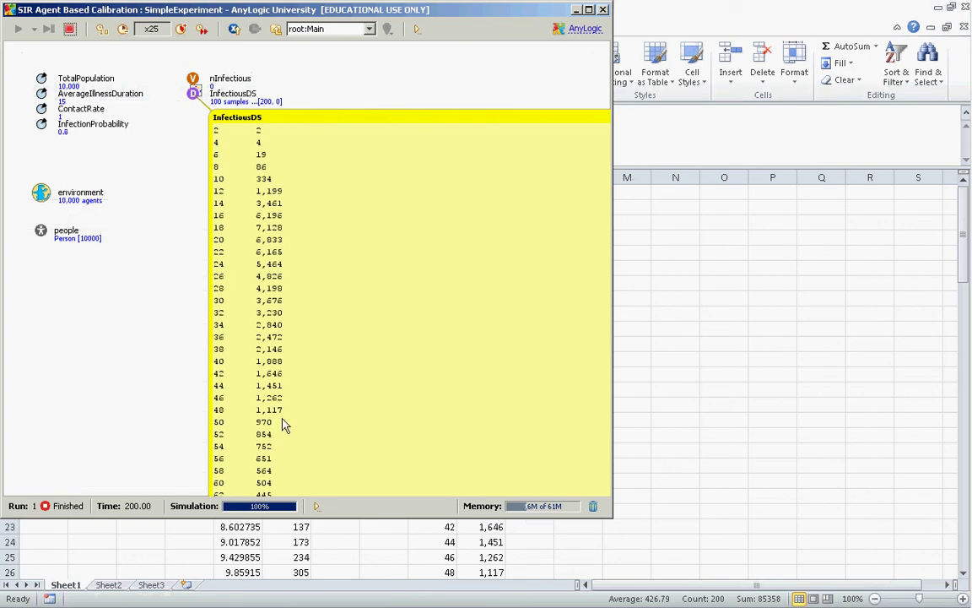
- Check cell E4 in Excel, then open and enlarge the nInfectious inspect popup
{"action": "left_click", "coordinate": [661, 12]}
{"action": "left_click", "coordinate": [256, 238]}
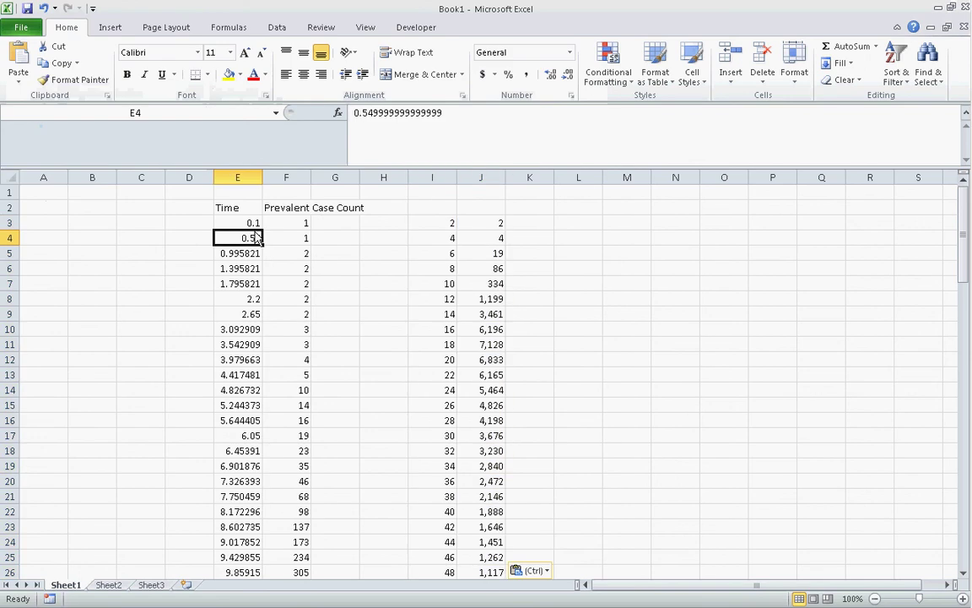
{"action": "key", "text": "alt+Tab"}
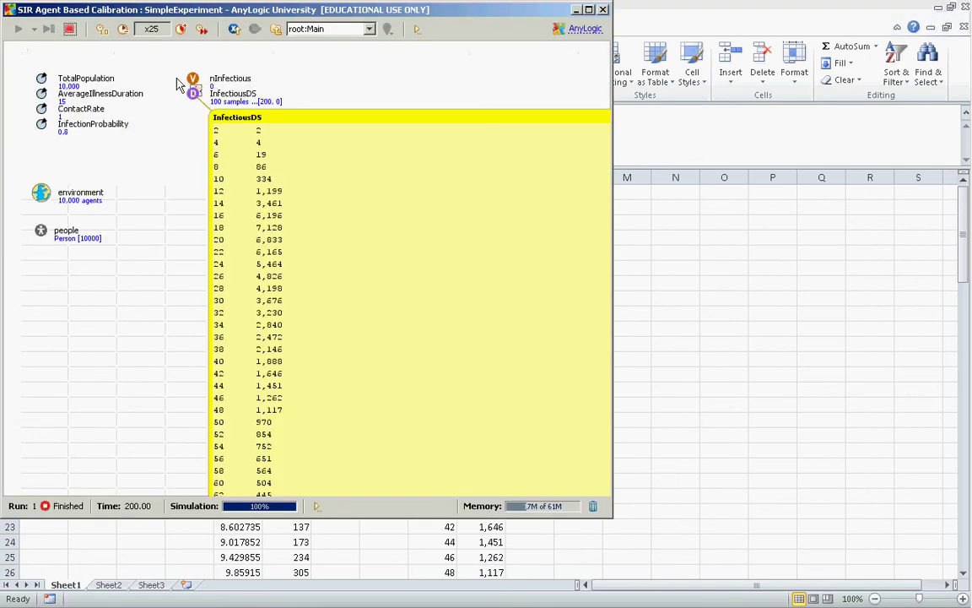
{"action": "left_click", "coordinate": [193, 82]}
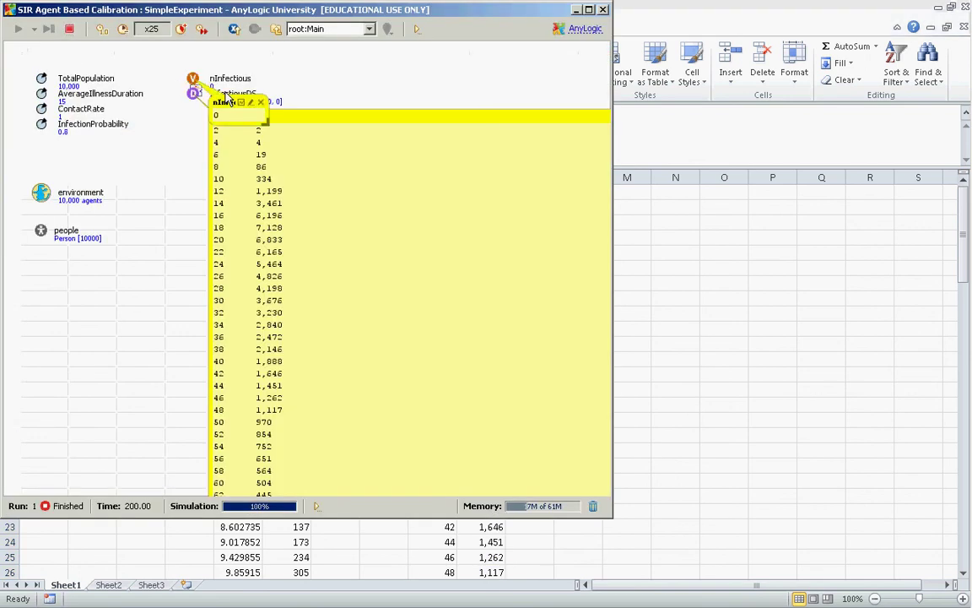
{"action": "left_click_drag", "start_coordinate": [263, 126], "coordinate": [510, 399]}
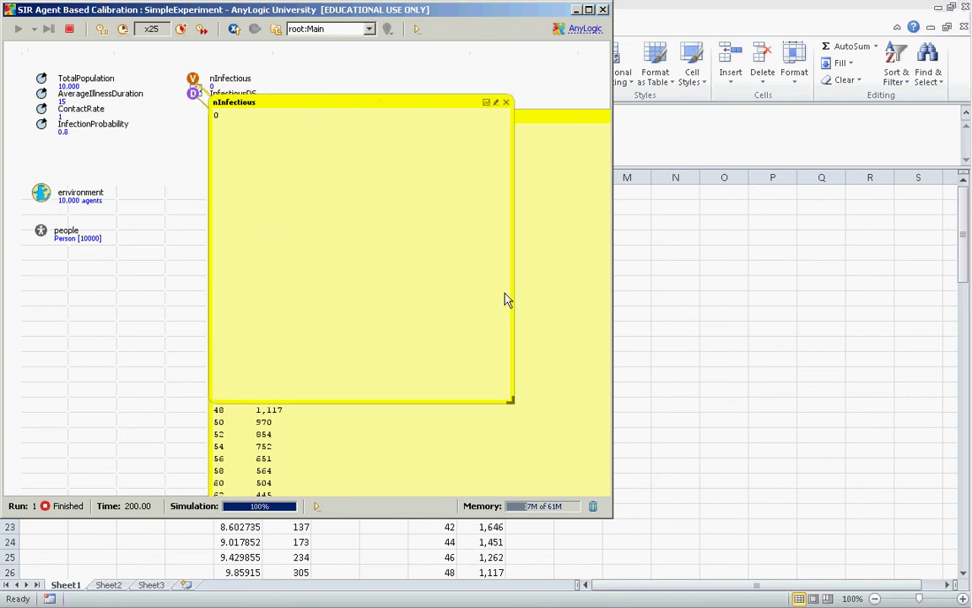
{"action": "left_click", "coordinate": [487, 103]}
{"action": "left_click", "coordinate": [486, 104]}
- Stop and rerun the model, show nInfectious as a time plot, and copy its data
{"action": "left_click", "coordinate": [68, 29]}
{"action": "left_click", "coordinate": [48, 142]}
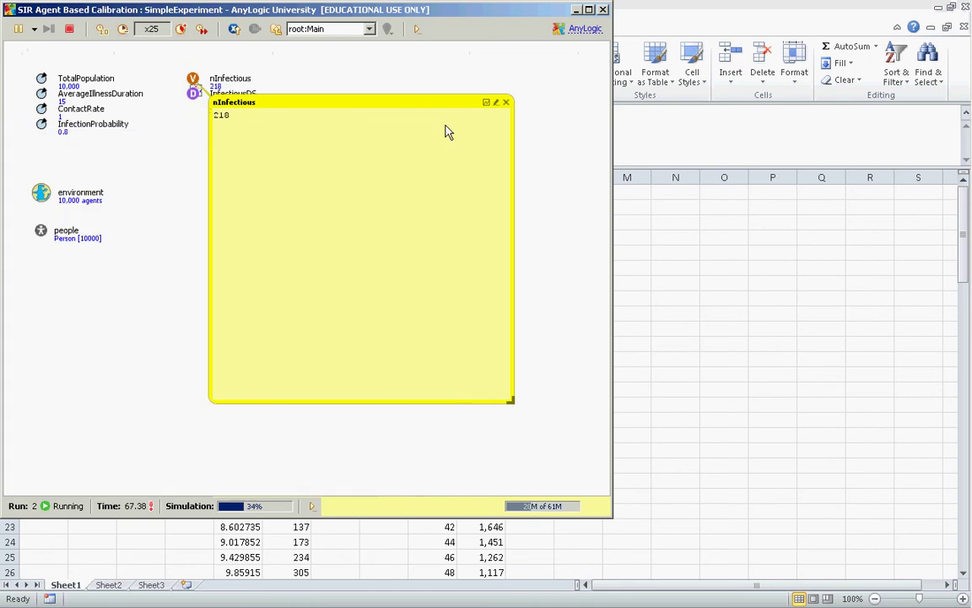
{"action": "left_click", "coordinate": [487, 102]}
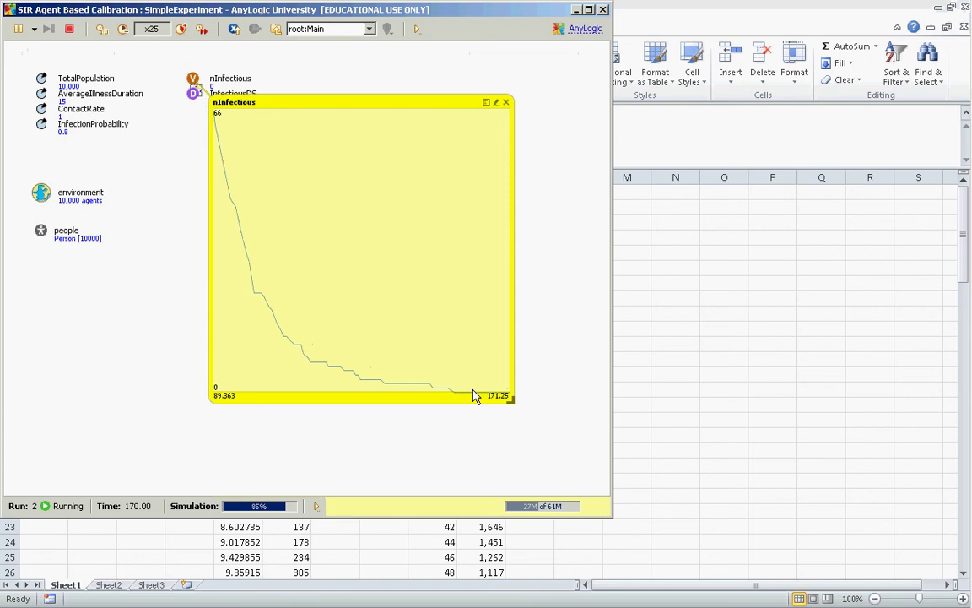
{"action": "right_click", "coordinate": [349, 224]}
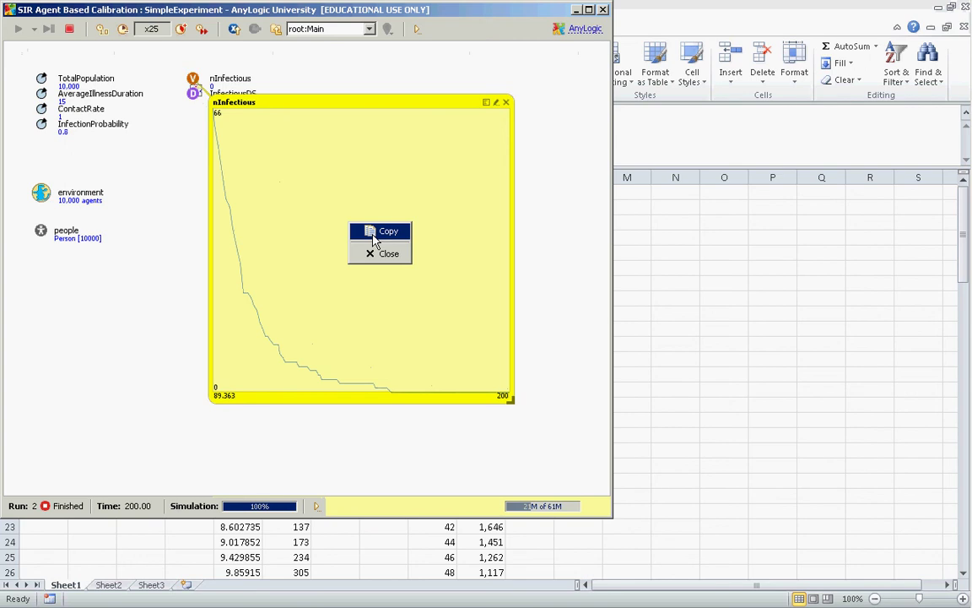
{"action": "left_click", "coordinate": [356, 240]}
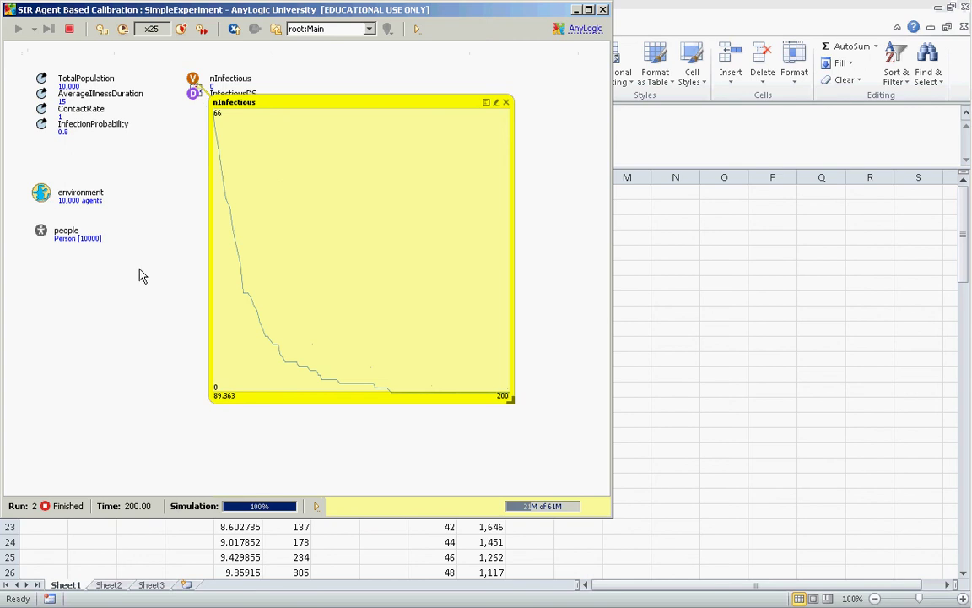
- Close the nInfectious chart and reopen the small nInfectious value popup
{"action": "left_click", "coordinate": [506, 102]}
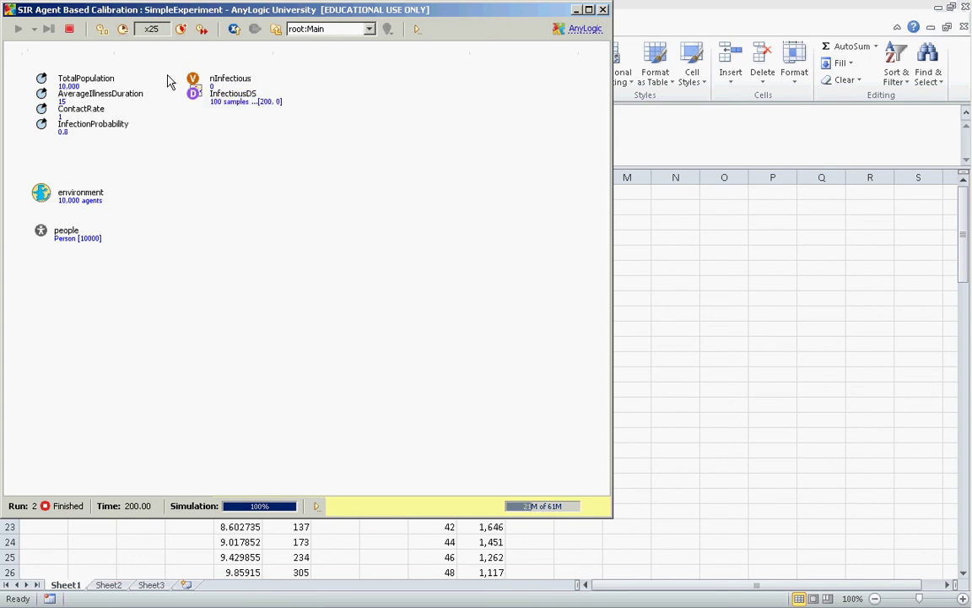
{"action": "key", "text": "alt+Tab"}
{"action": "key", "text": "alt+shift+Tab"}
{"action": "left_click", "coordinate": [195, 80]}
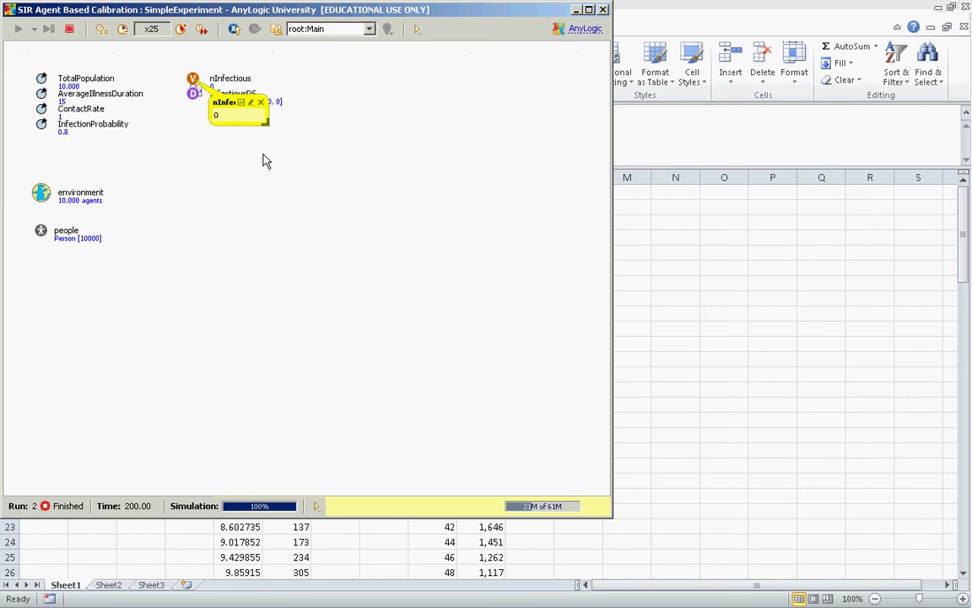
{"action": "left_click", "coordinate": [308, 30]}
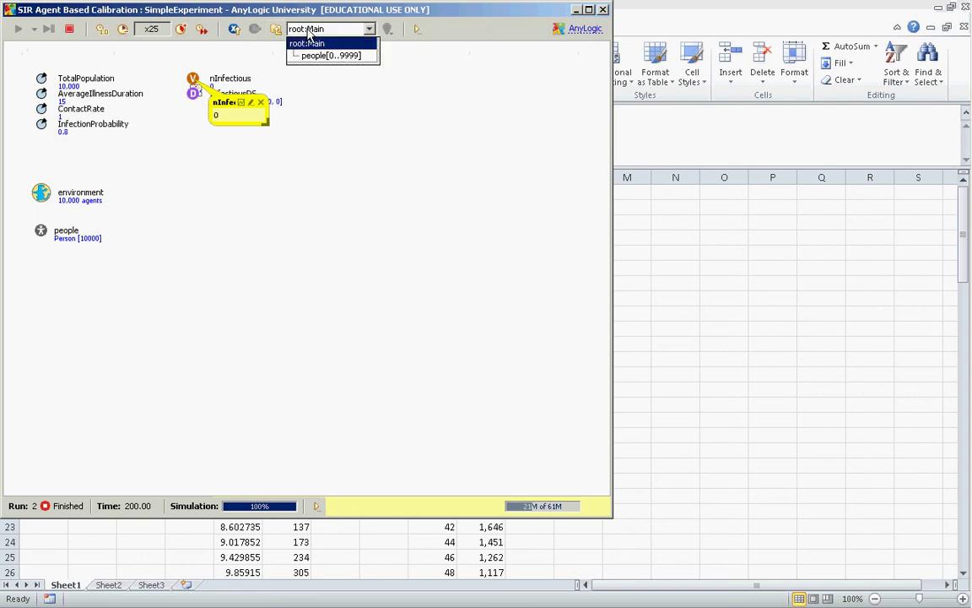
{"action": "left_click", "coordinate": [318, 56]}
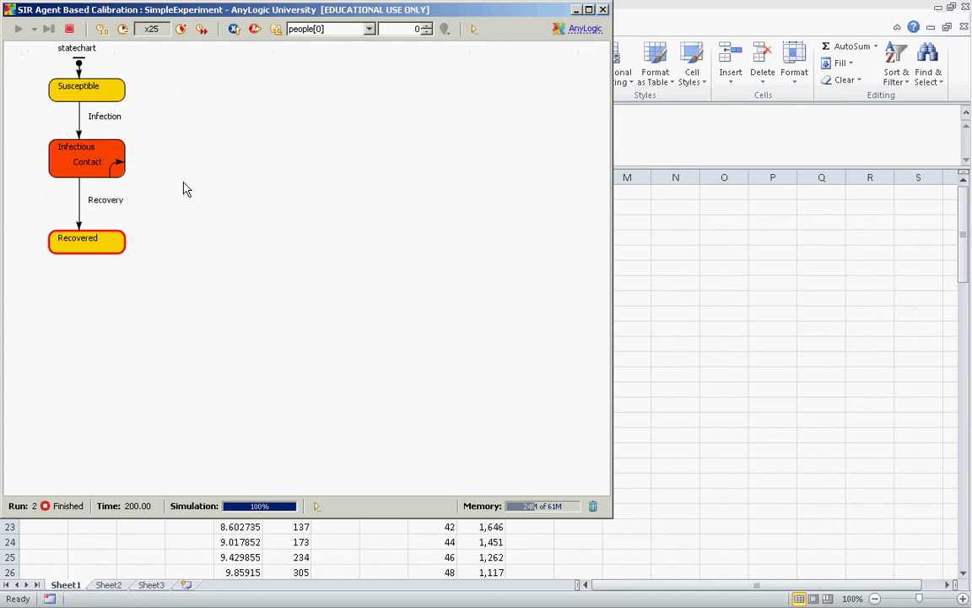
{"action": "left_click", "coordinate": [276, 29]}
{"action": "key", "text": "alt+Tab"}
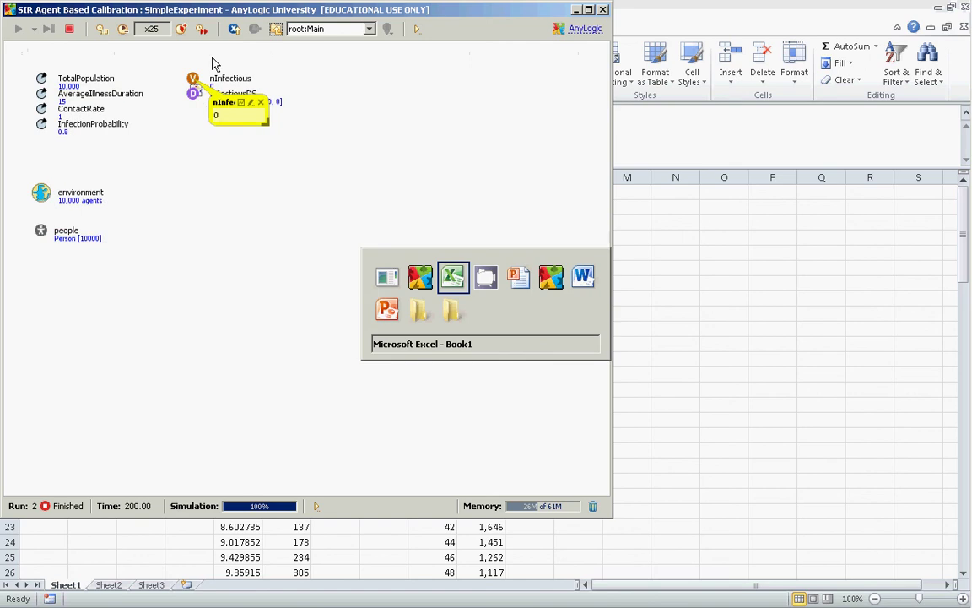
{"action": "key", "text": "alt+shift+Tab"}
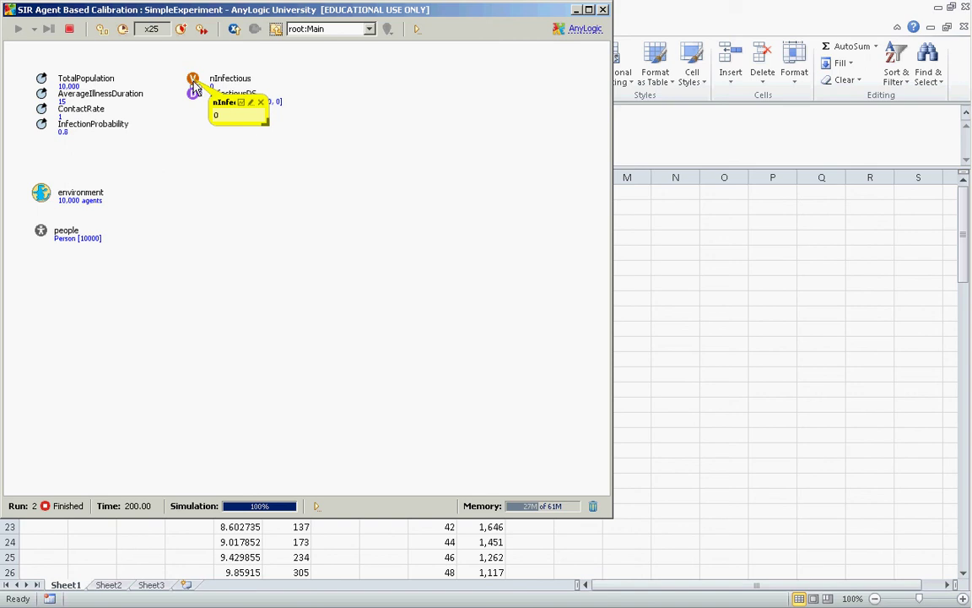
- Enlarge and then close the nInfectious popup, and bring the CamStudio recorder forward
{"action": "left_click_drag", "start_coordinate": [267, 127], "coordinate": [473, 372]}
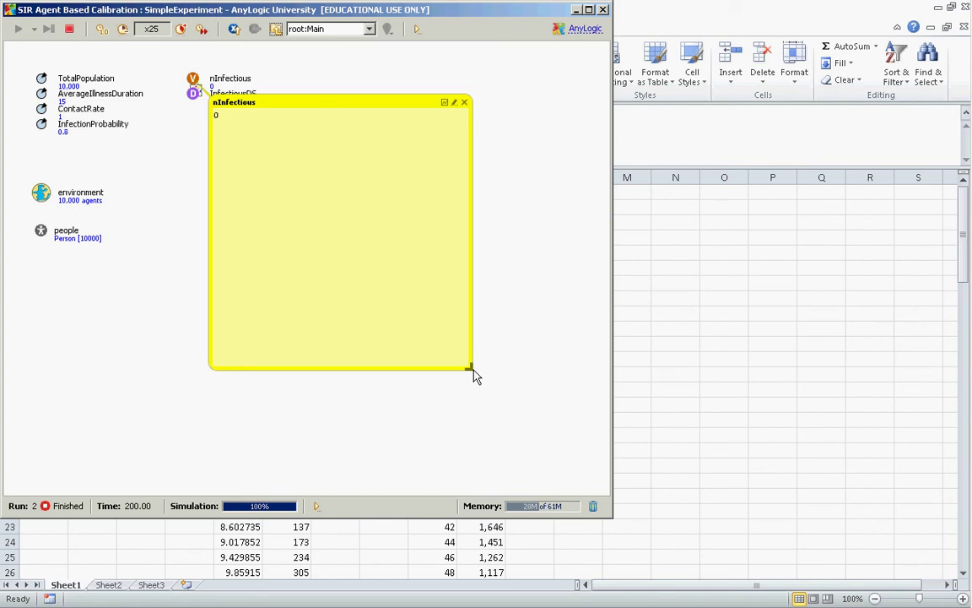
{"action": "left_click", "coordinate": [464, 103]}
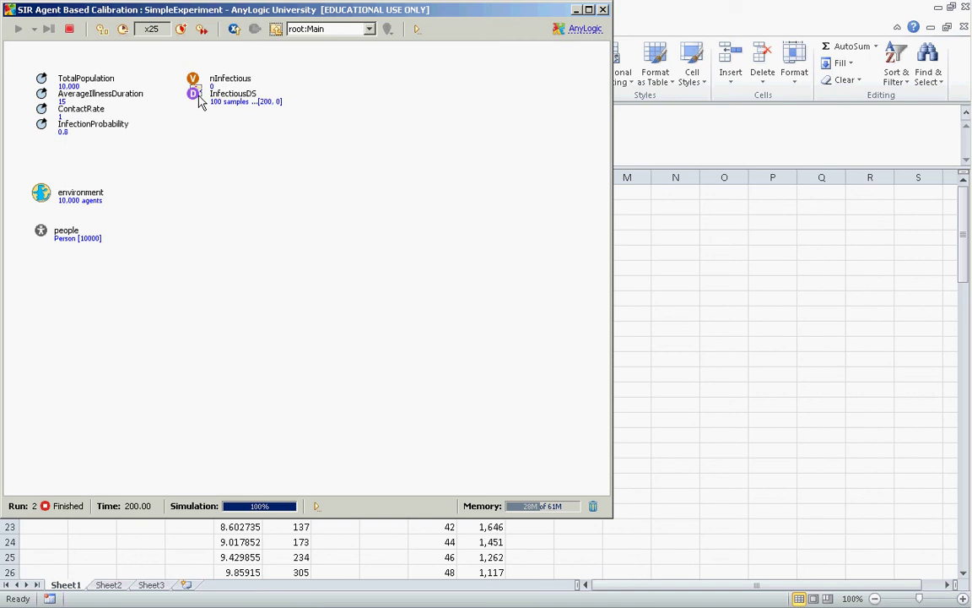
{"action": "key", "text": "alt+Tab"}
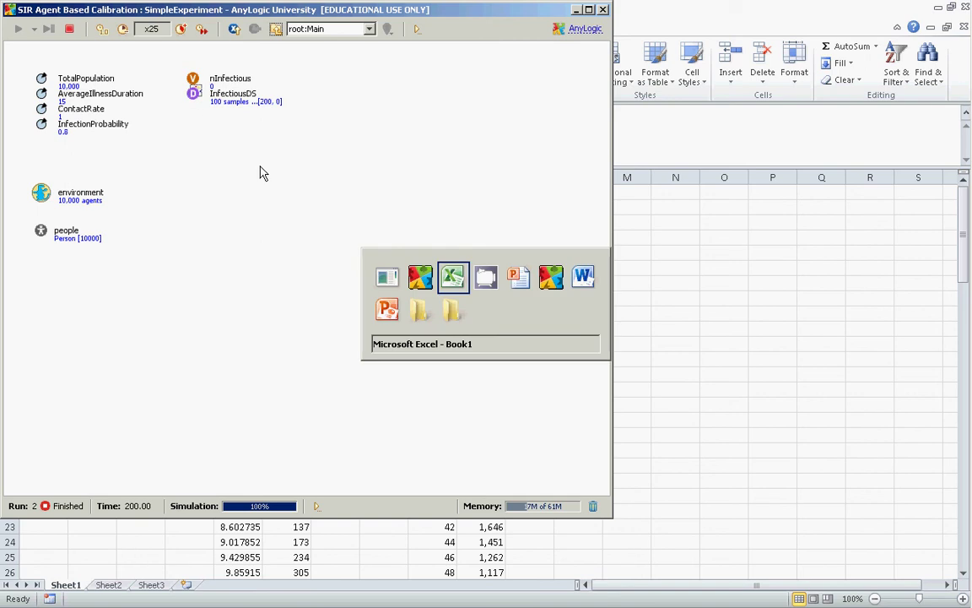
{"action": "key", "text": "alt+Tab"}
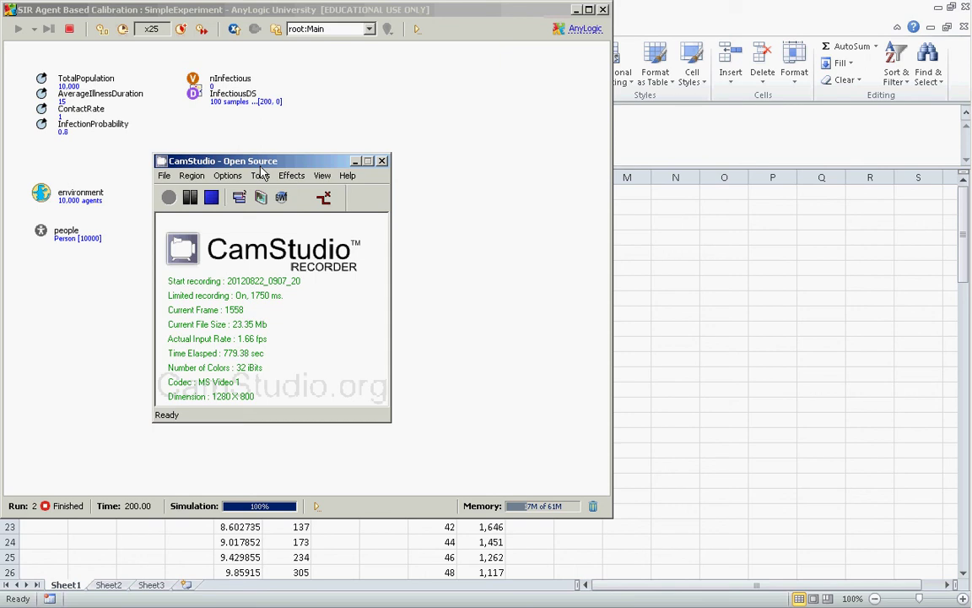